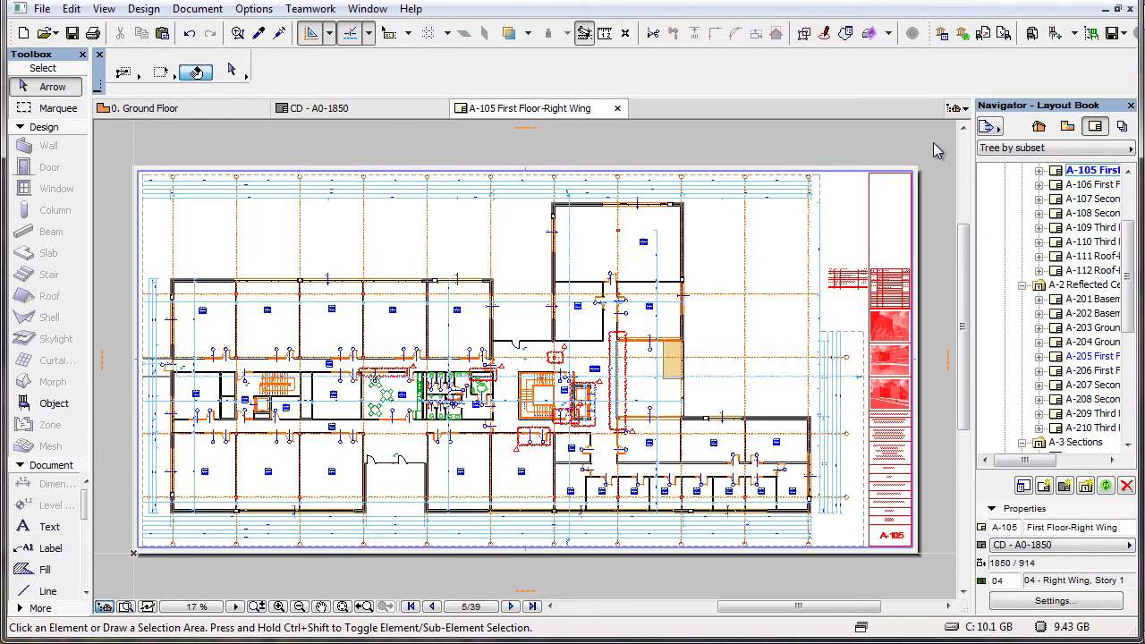
- On the CD - A0-1850 master, zoom in and inspect the detailed revision table's settings unchanged
{"action": "left_click", "coordinate": [402, 111]}
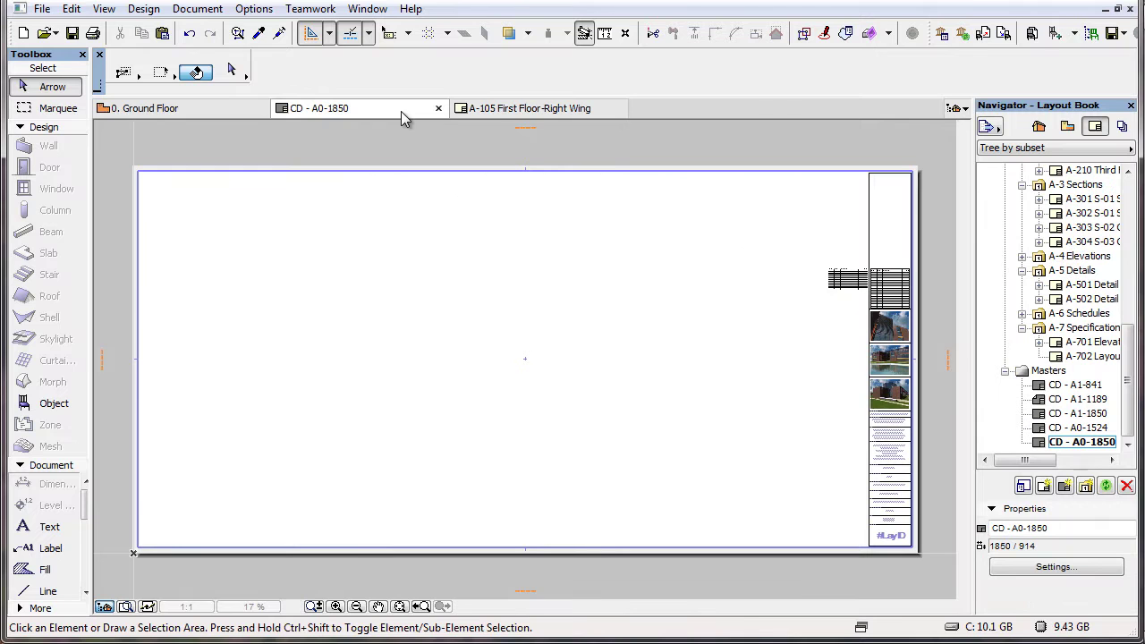
{"action": "left_click", "coordinate": [420, 607]}
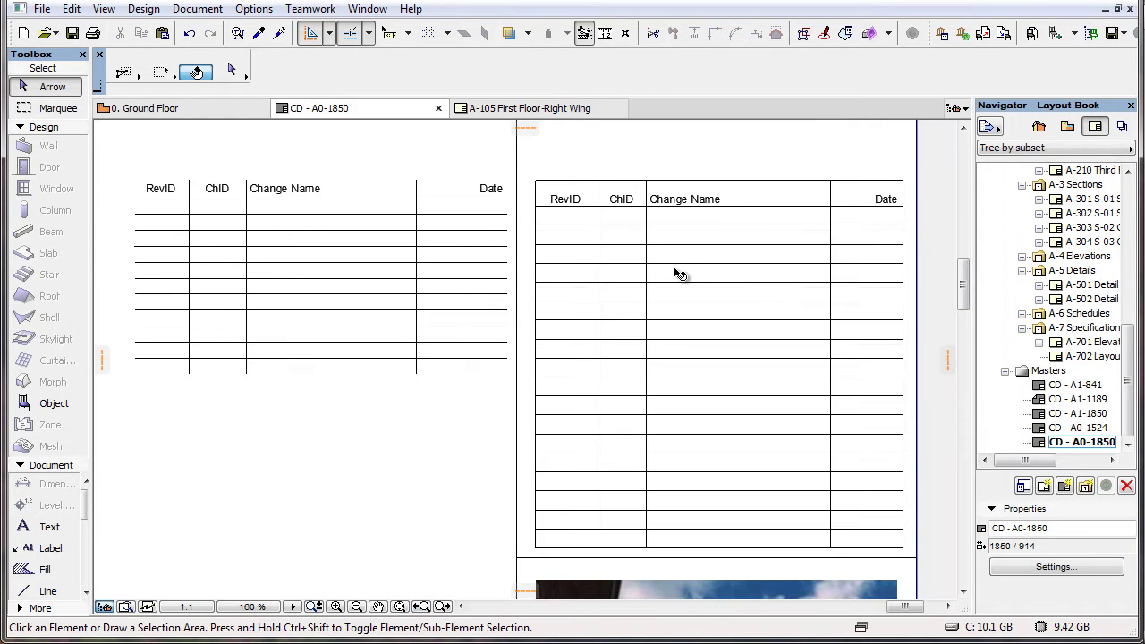
{"action": "left_click", "coordinate": [674, 274]}
{"action": "left_click", "coordinate": [231, 70]}
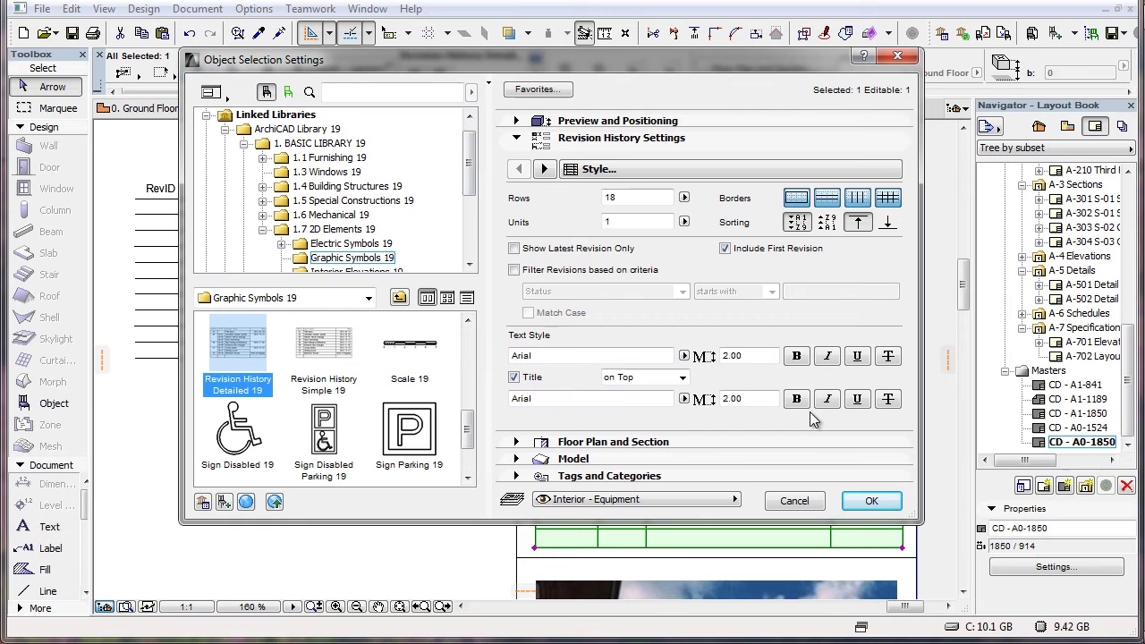
{"action": "left_click", "coordinate": [805, 503]}
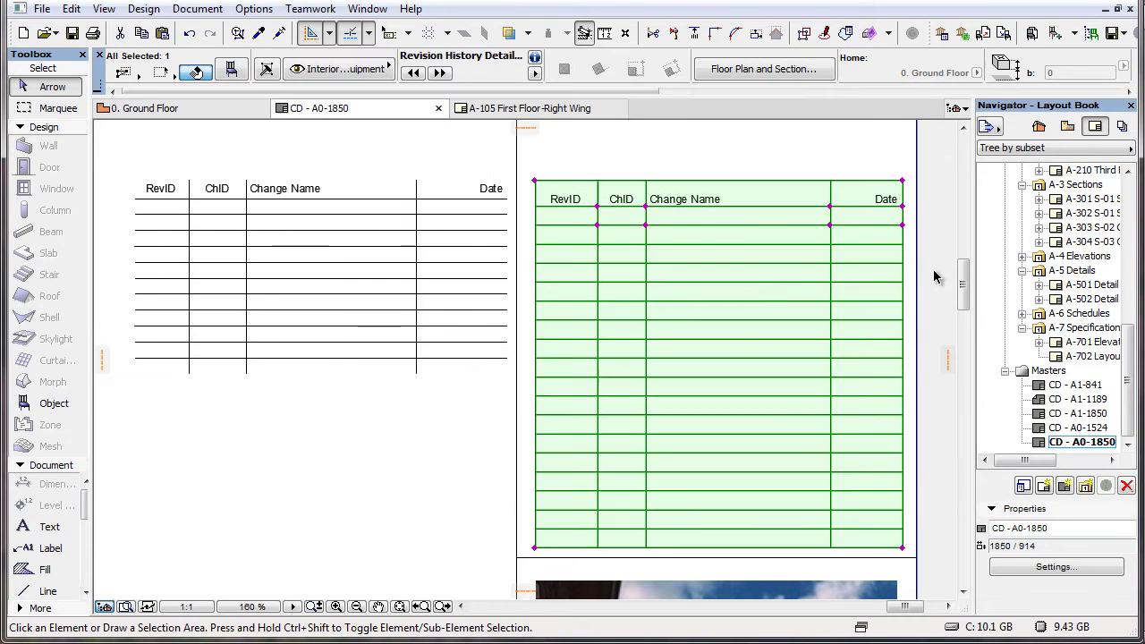
{"action": "left_click", "coordinate": [935, 278]}
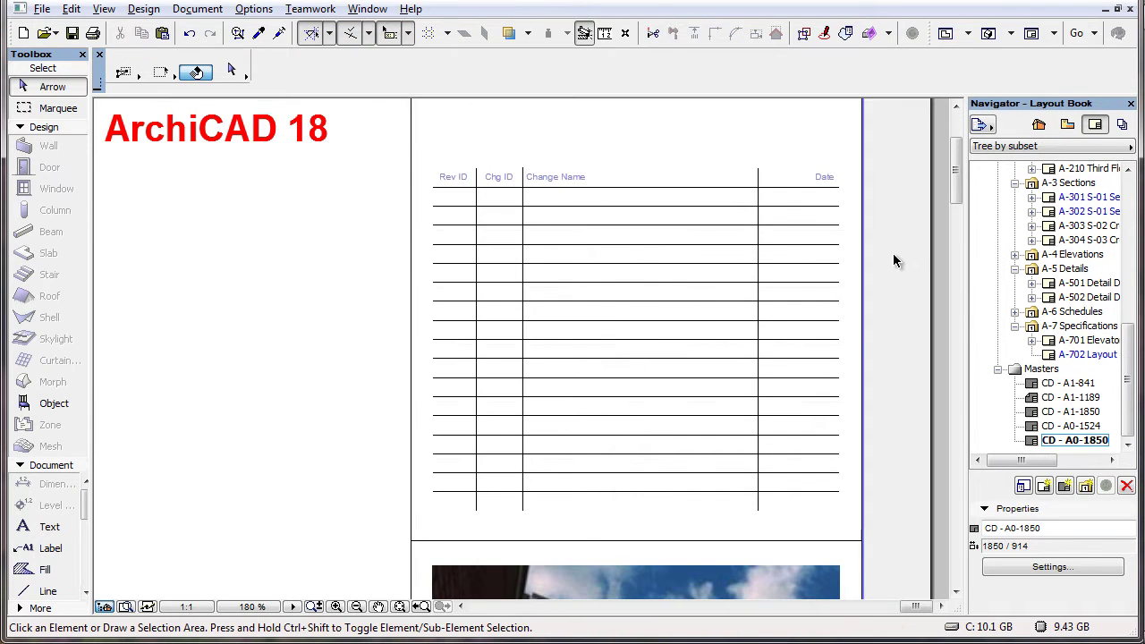
- Change the Revision History 18 table's style option to Simple in its settings
{"action": "left_click", "coordinate": [636, 247]}
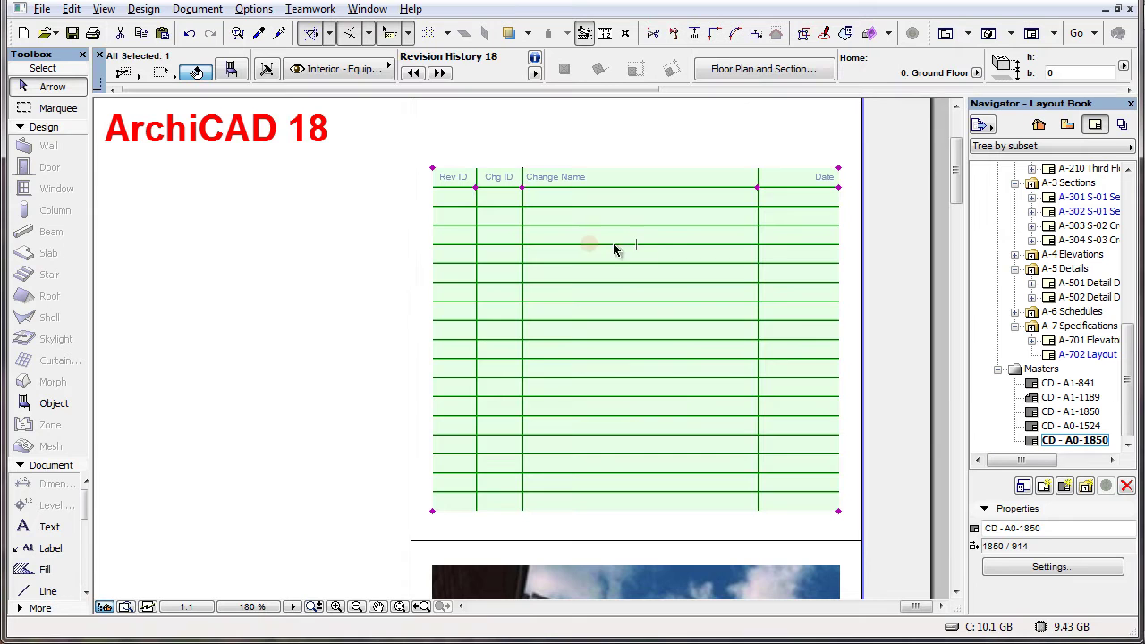
{"action": "left_click", "coordinate": [233, 70]}
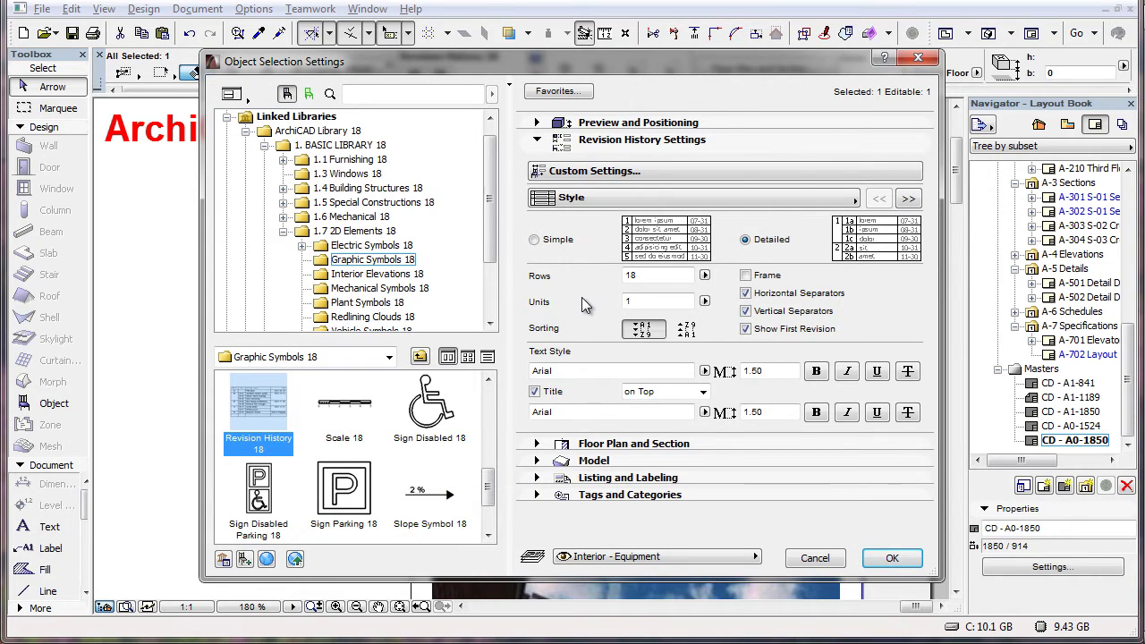
{"action": "left_click", "coordinate": [560, 241]}
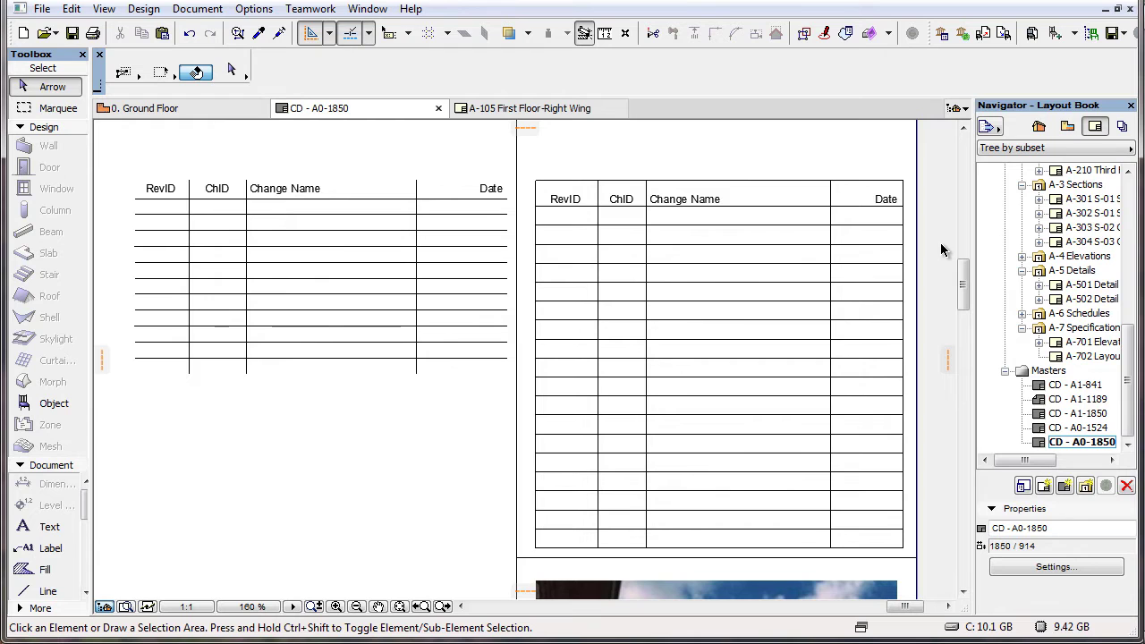
- Inspect the simple revision table's settings and cancel without changes
{"action": "left_click", "coordinate": [332, 256]}
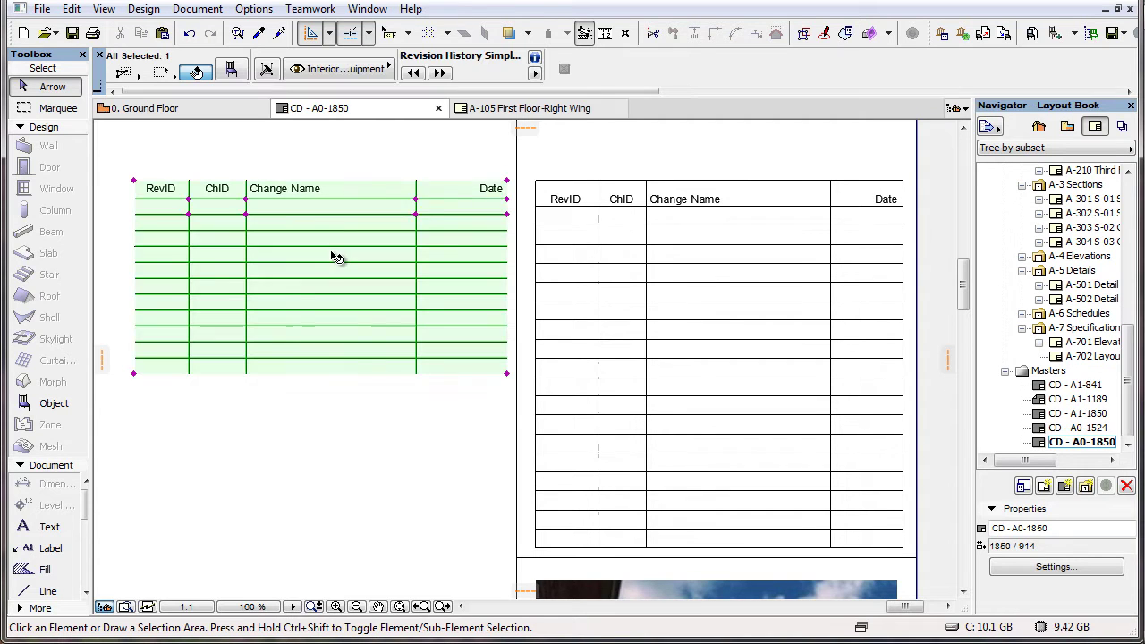
{"action": "left_click", "coordinate": [236, 75]}
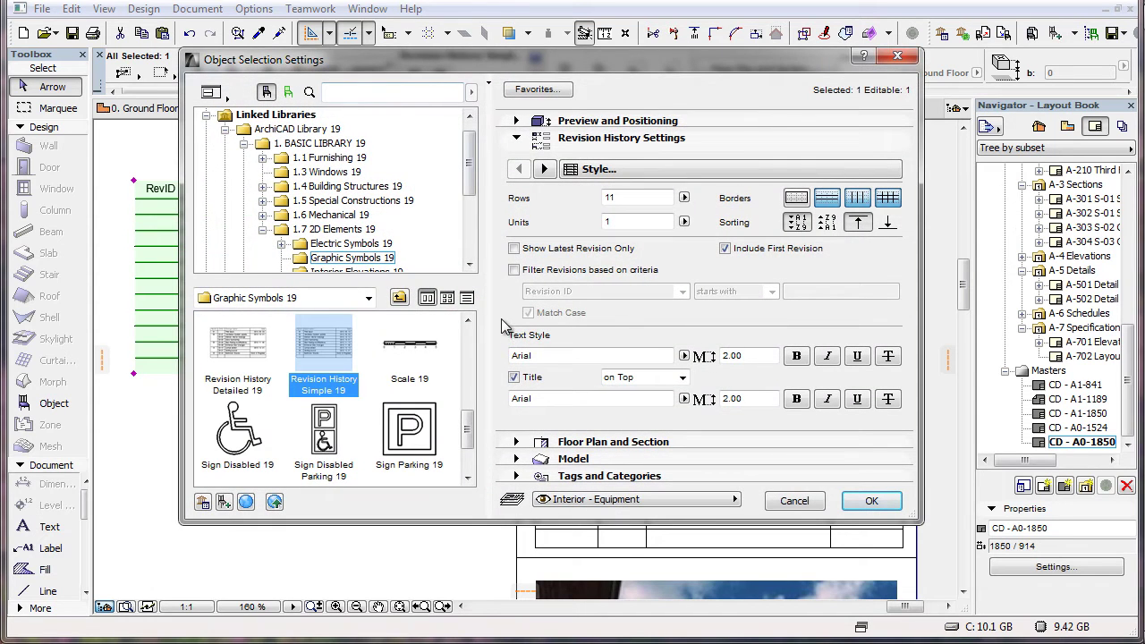
{"action": "mouse_move", "coordinate": [345, 399]}
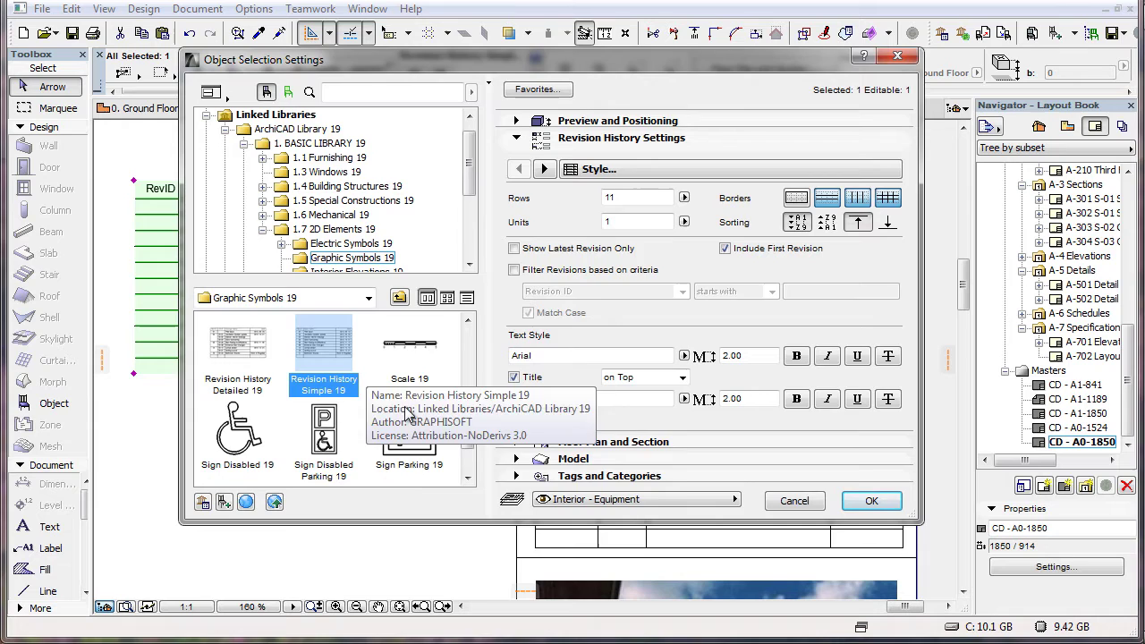
{"action": "left_click", "coordinate": [794, 504]}
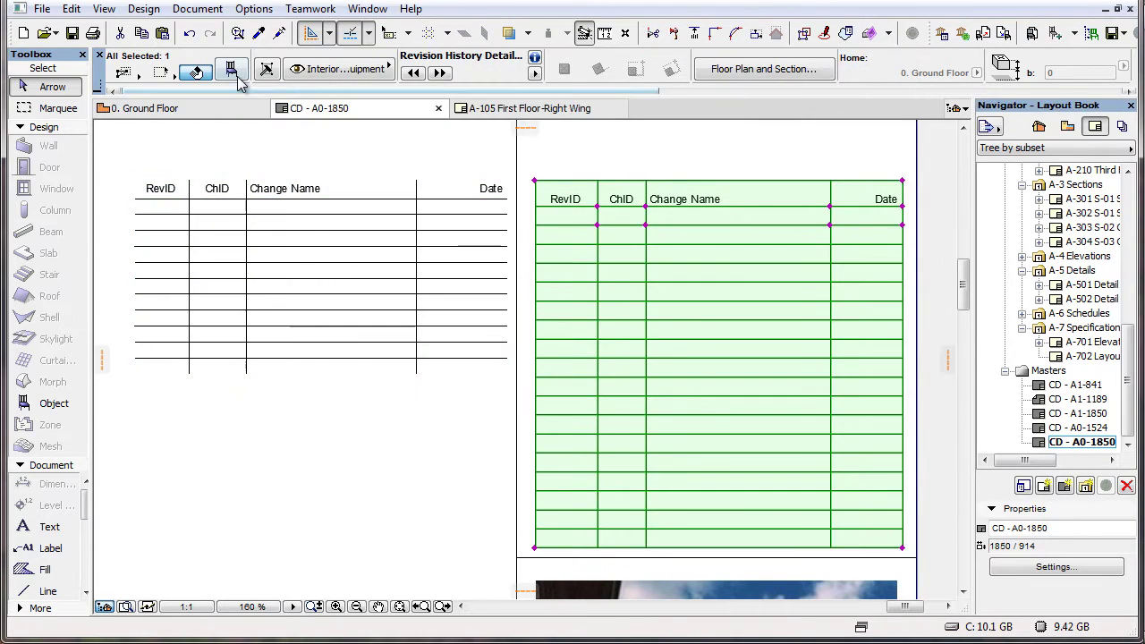
- Inspect the detailed revision table's settings, cancel, and deselect it
{"action": "left_click", "coordinate": [231, 70]}
{"action": "mouse_move", "coordinate": [281, 409]}
{"action": "mouse_move", "coordinate": [251, 395]}
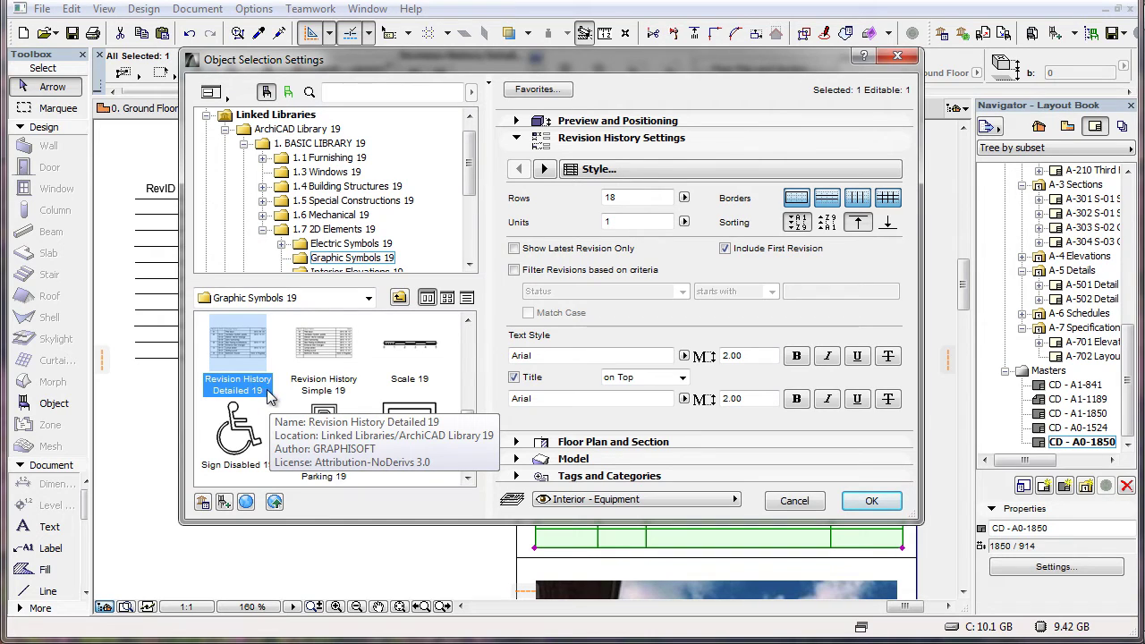
{"action": "left_click", "coordinate": [794, 501]}
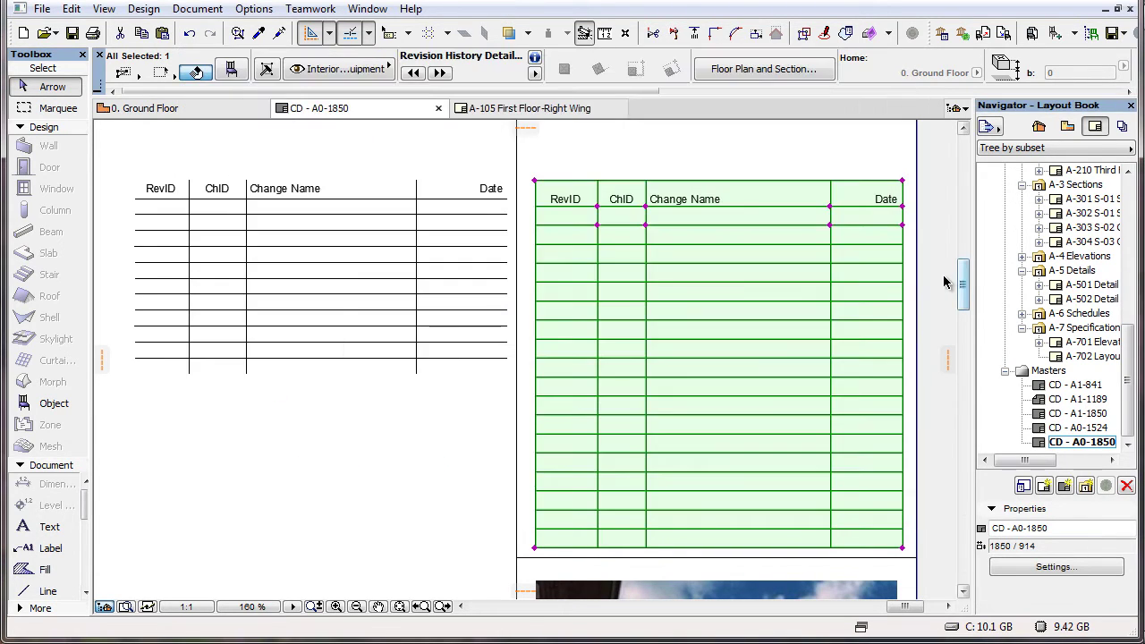
{"action": "key", "text": "Escape"}
- Zoom in on A-105's filled-in revision tables, select the simple one, then return to CD - A0-1850
{"action": "left_click", "coordinate": [519, 110]}
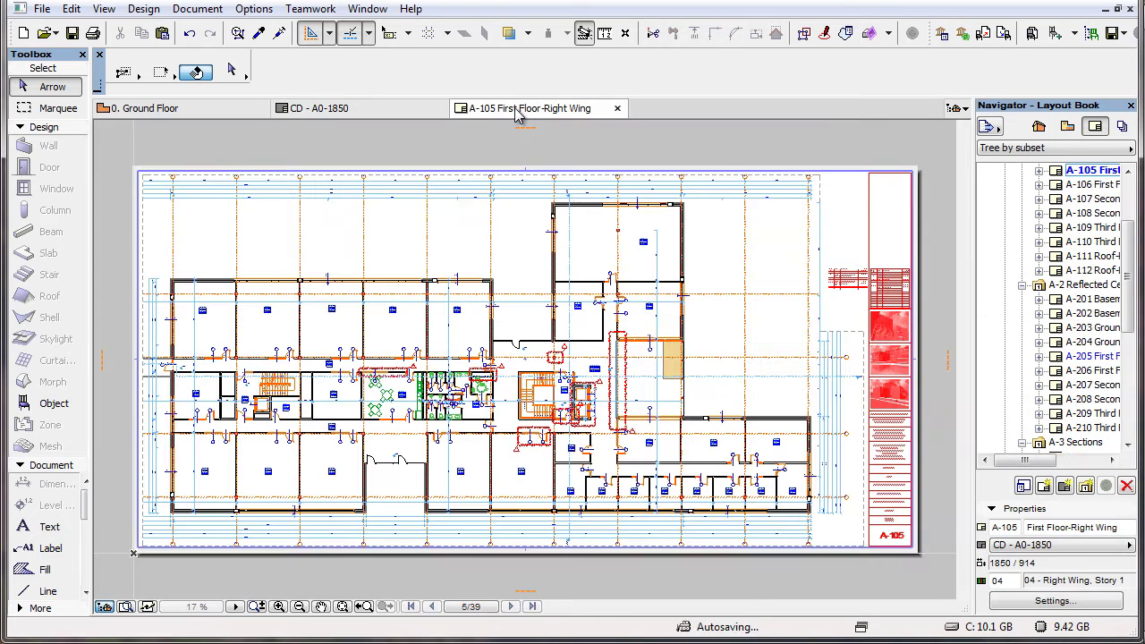
{"action": "left_click", "coordinate": [363, 607]}
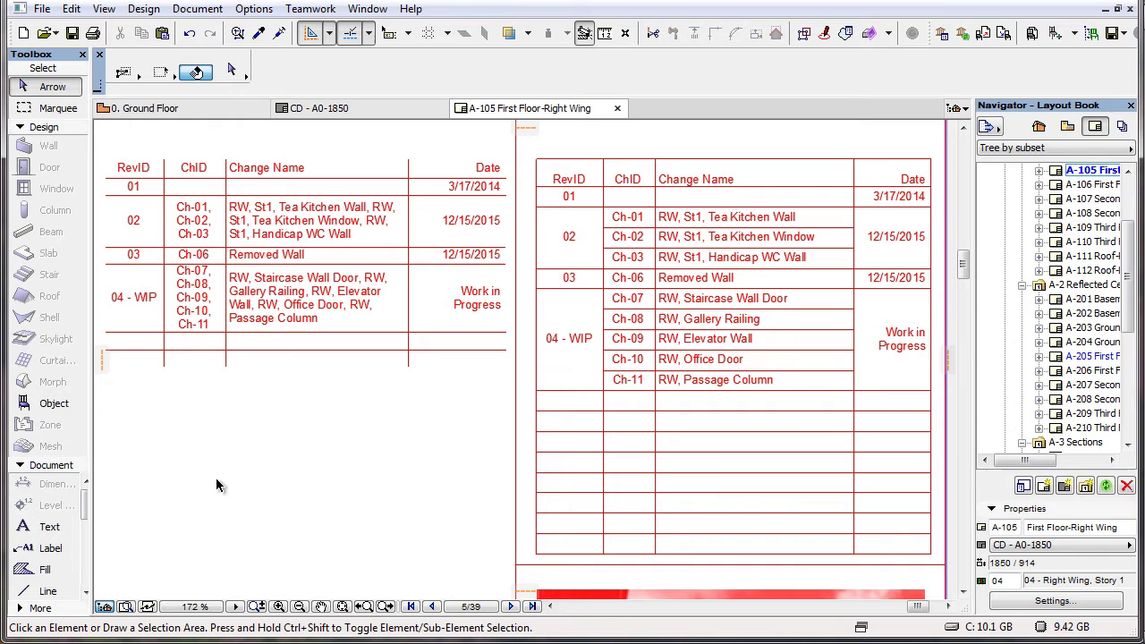
{"action": "mouse_move", "coordinate": [240, 353]}
{"action": "left_click", "coordinate": [170, 346]}
{"action": "left_click", "coordinate": [404, 111]}
- Change the detailed table's border options to drop empty-row grid lines and check A-105
{"action": "left_click", "coordinate": [664, 319]}
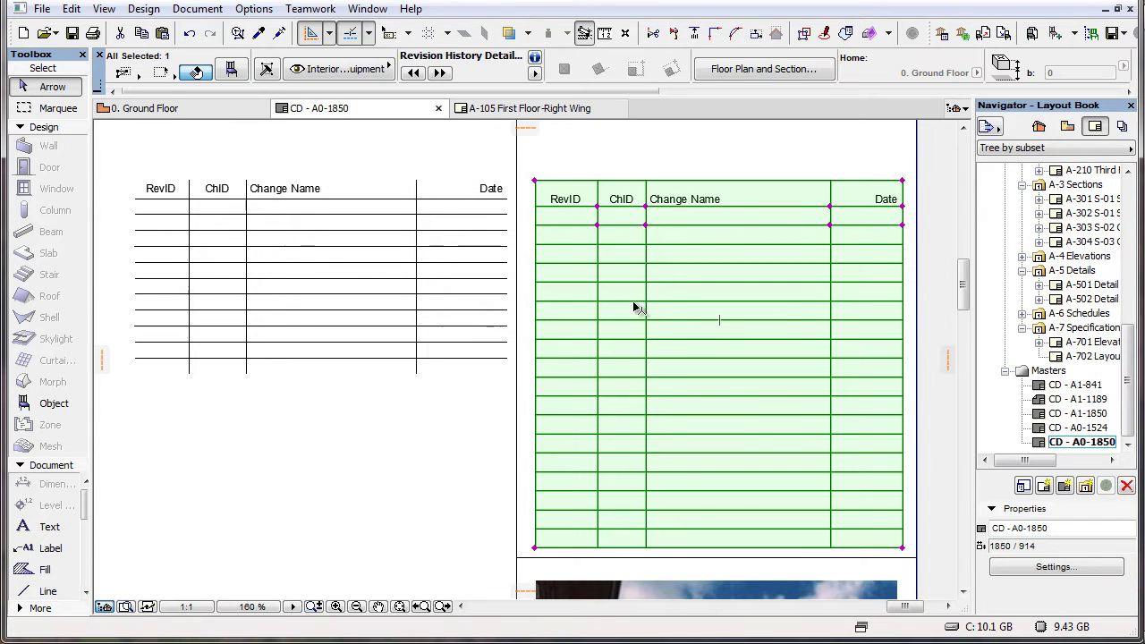
{"action": "left_click", "coordinate": [231, 69]}
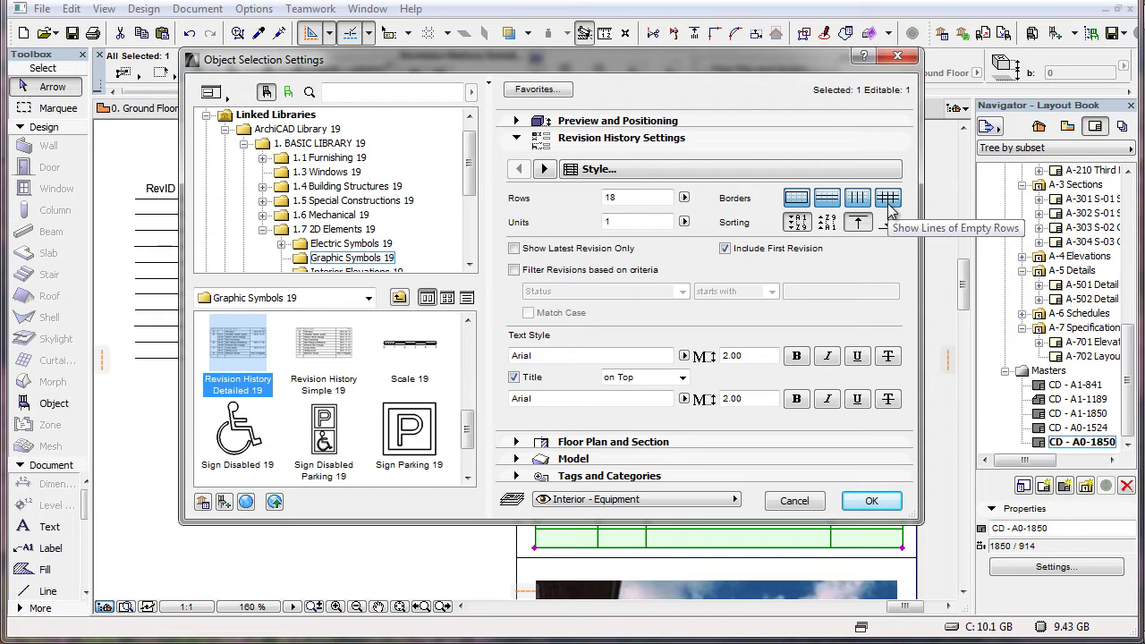
{"action": "left_click", "coordinate": [872, 501]}
{"action": "left_click", "coordinate": [458, 108]}
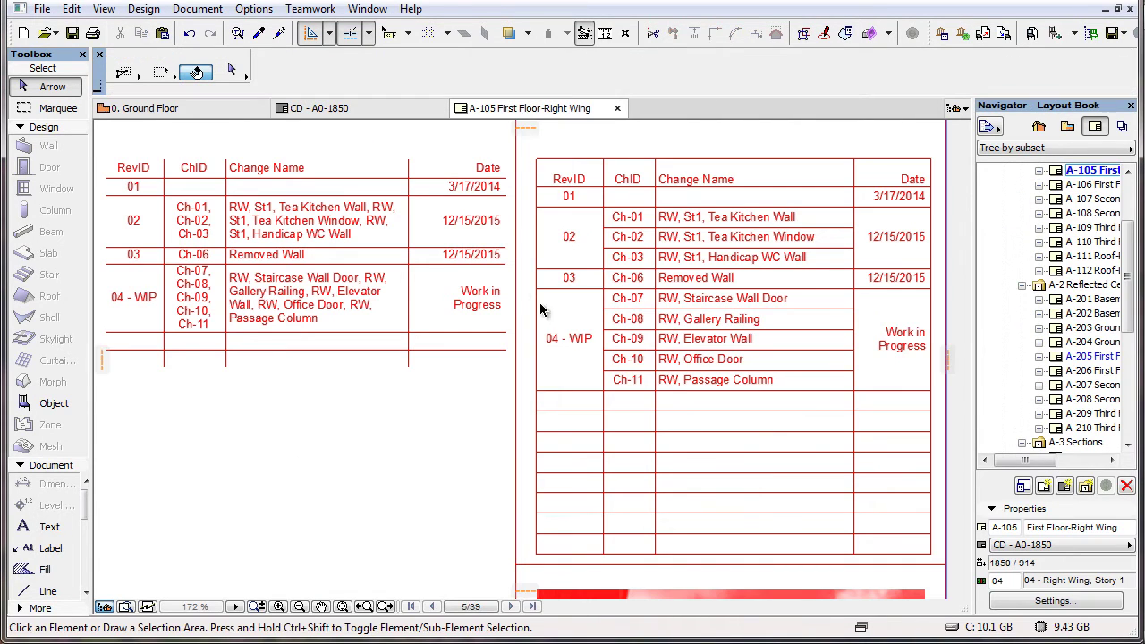
{"action": "scroll", "coordinate": [918, 294], "scroll_direction": "up", "scroll_amount": 3}
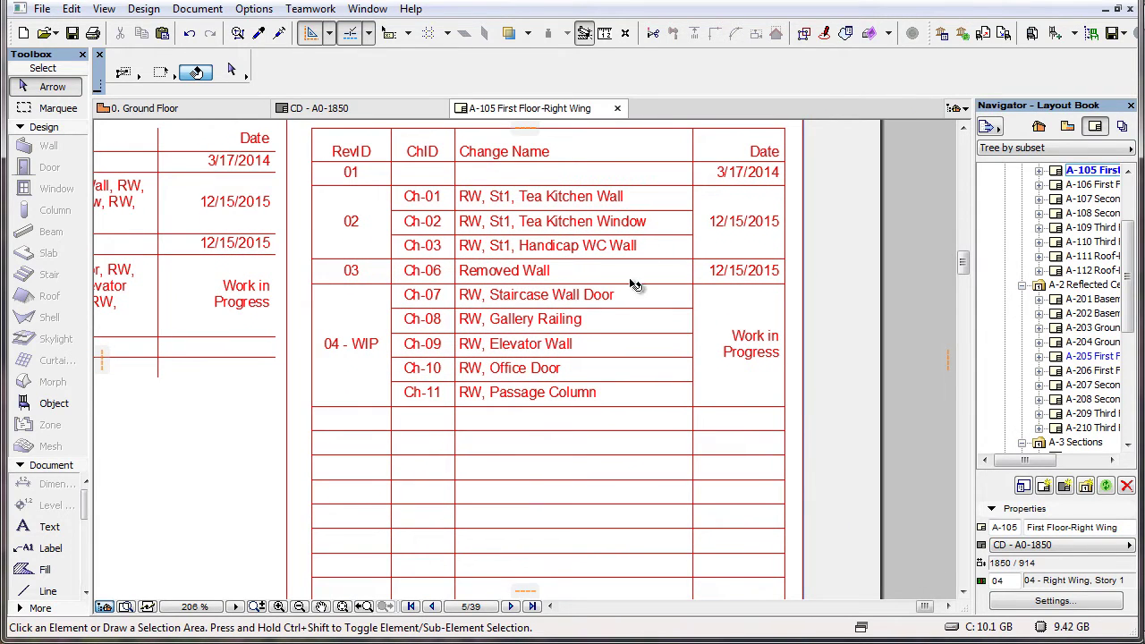
- Reapply the revision table settings on the master and recheck the table on A-105
{"action": "left_click", "coordinate": [321, 108]}
{"action": "left_click", "coordinate": [231, 71]}
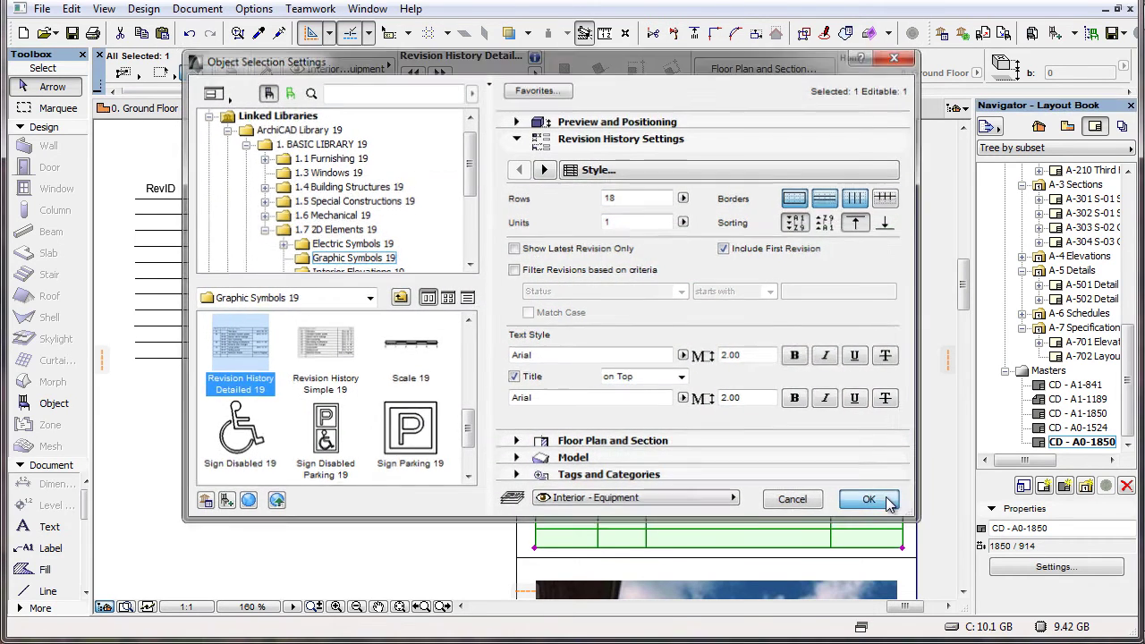
{"action": "left_click", "coordinate": [884, 501]}
{"action": "left_click", "coordinate": [572, 112]}
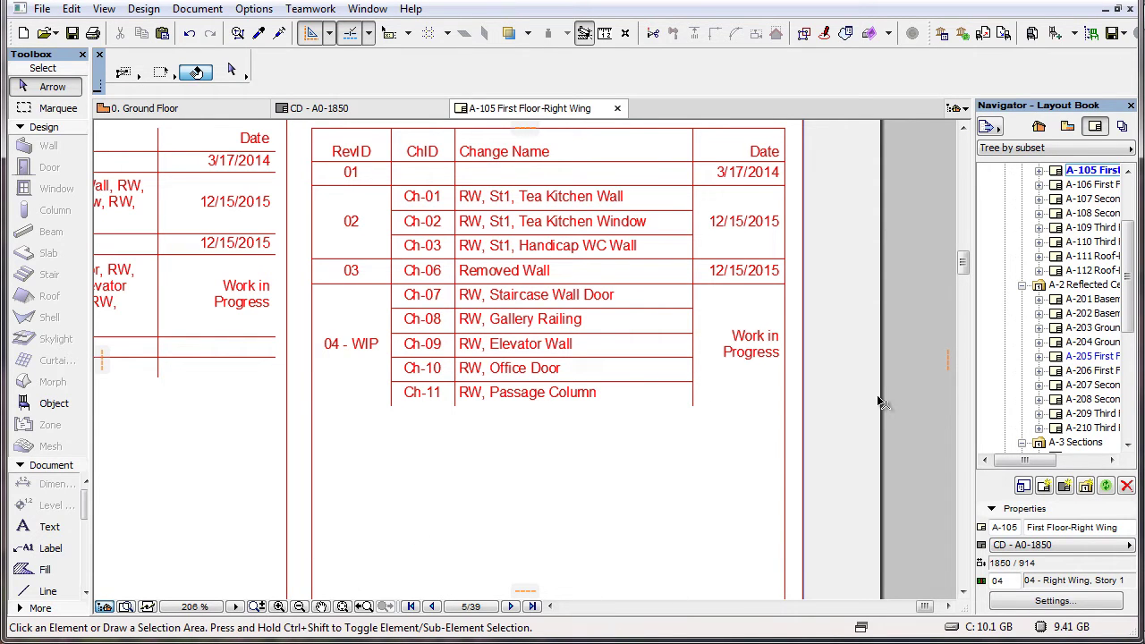
{"action": "scroll", "coordinate": [559, 297], "scroll_direction": "down", "scroll_amount": 1}
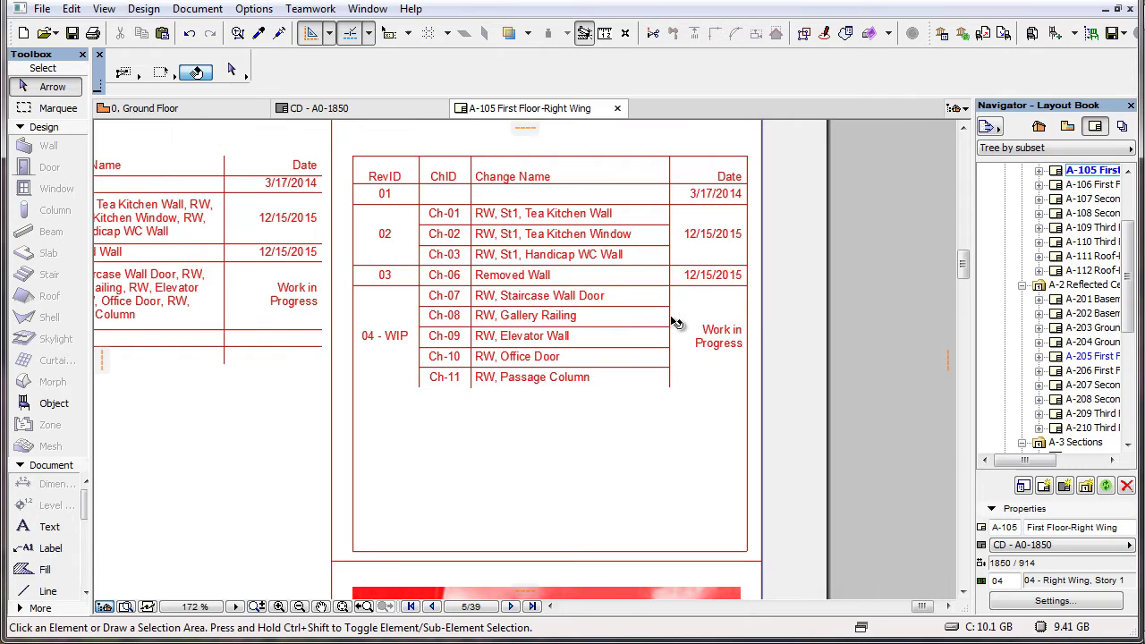
- Toggle the revision list alignment between bottom and top, keep it top, and compare on A-105
{"action": "left_click", "coordinate": [365, 106]}
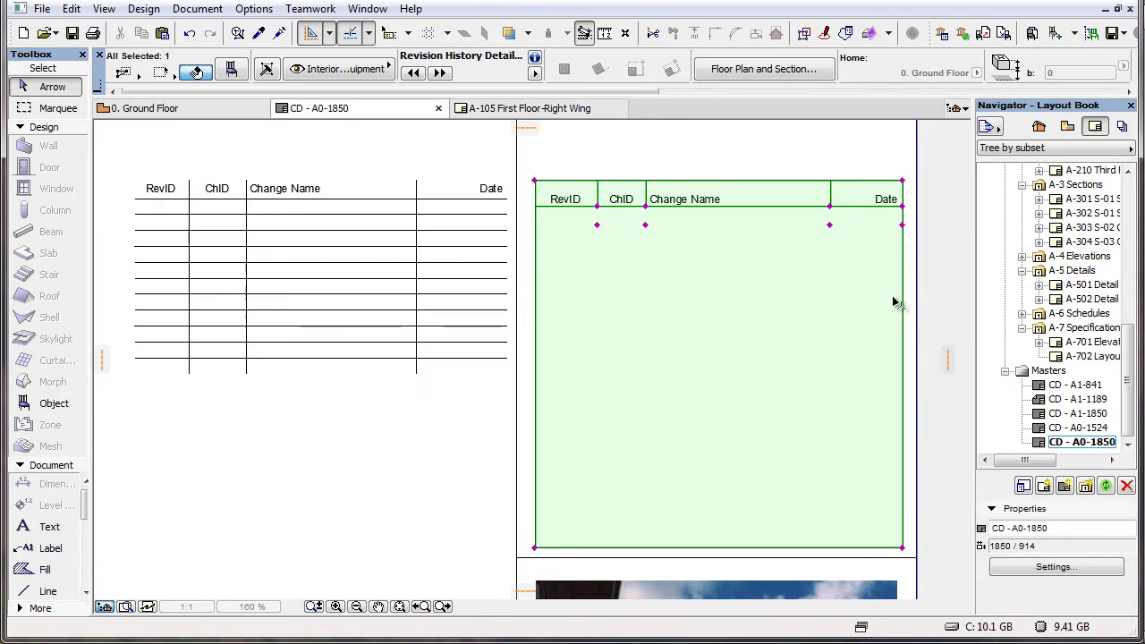
{"action": "middle_click_drag", "start_coordinate": [892, 355], "coordinate": [785, 349]}
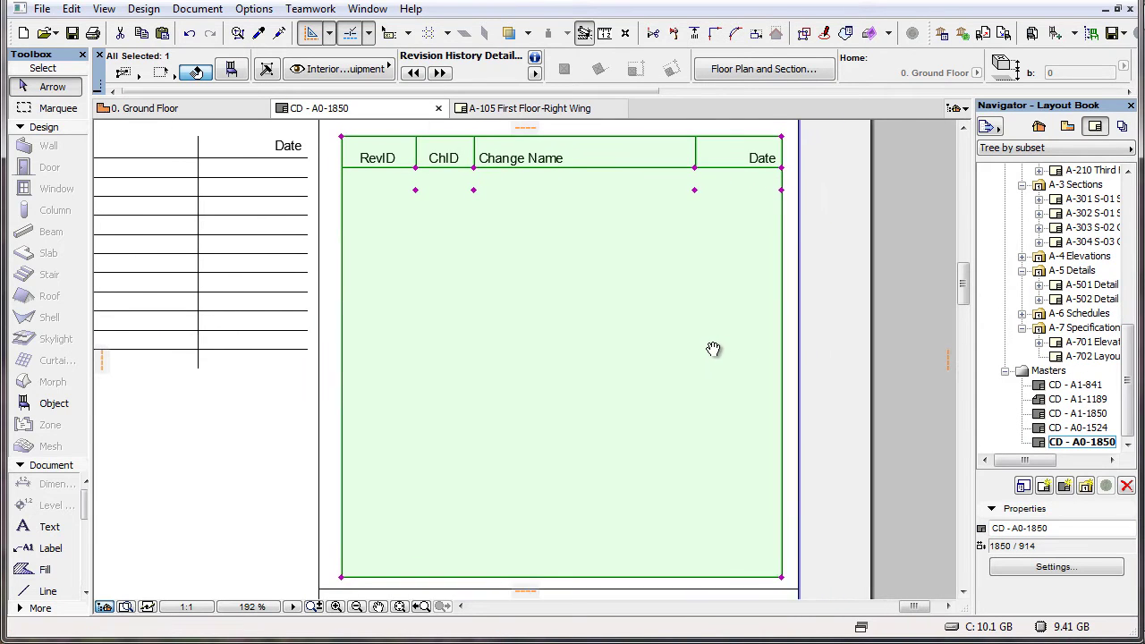
{"action": "left_click", "coordinate": [231, 71]}
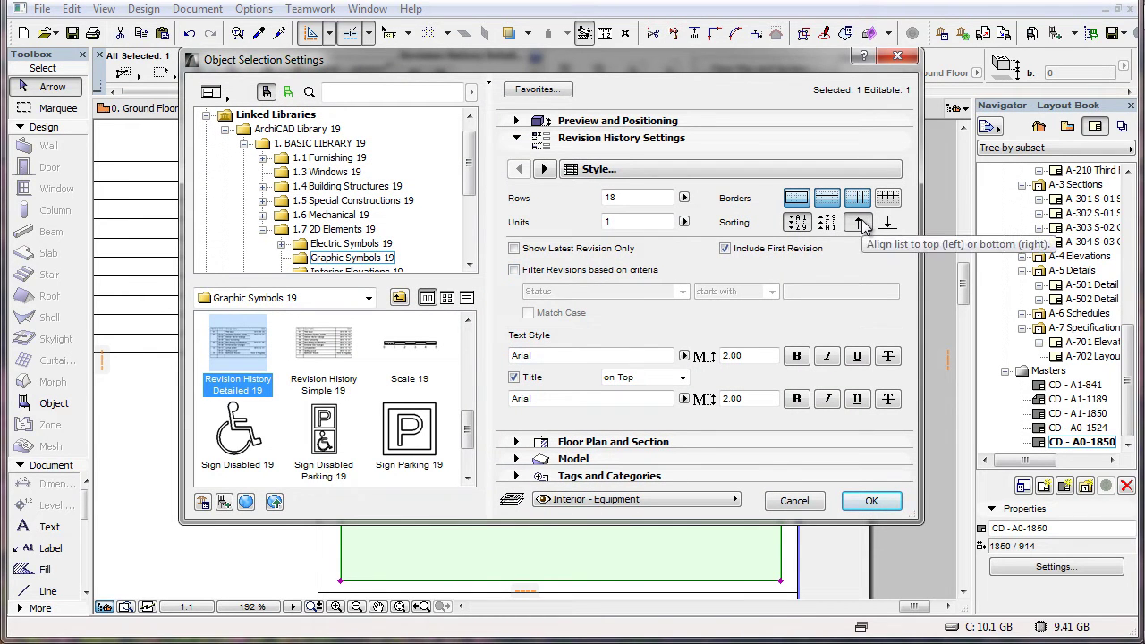
{"action": "left_click", "coordinate": [888, 225]}
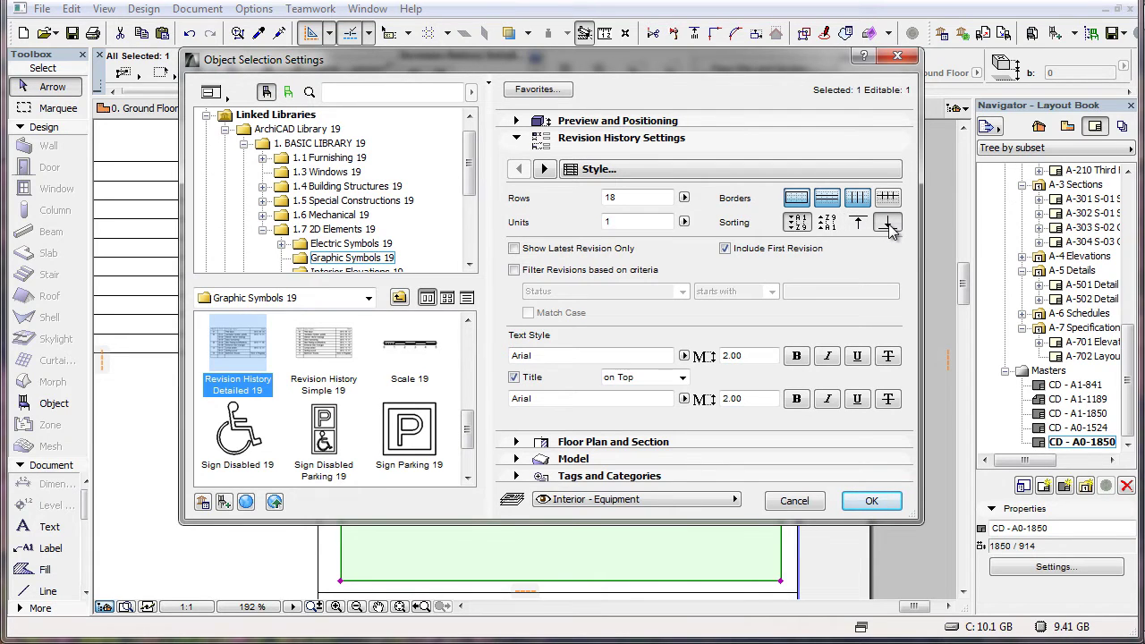
{"action": "left_click", "coordinate": [858, 223]}
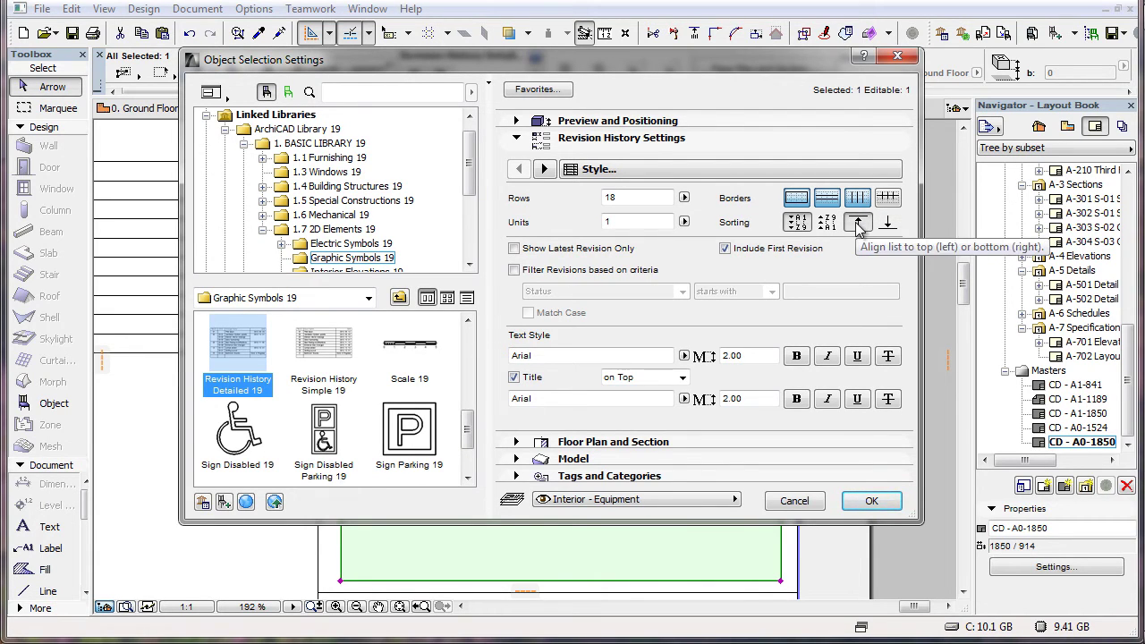
{"action": "left_click", "coordinate": [888, 224]}
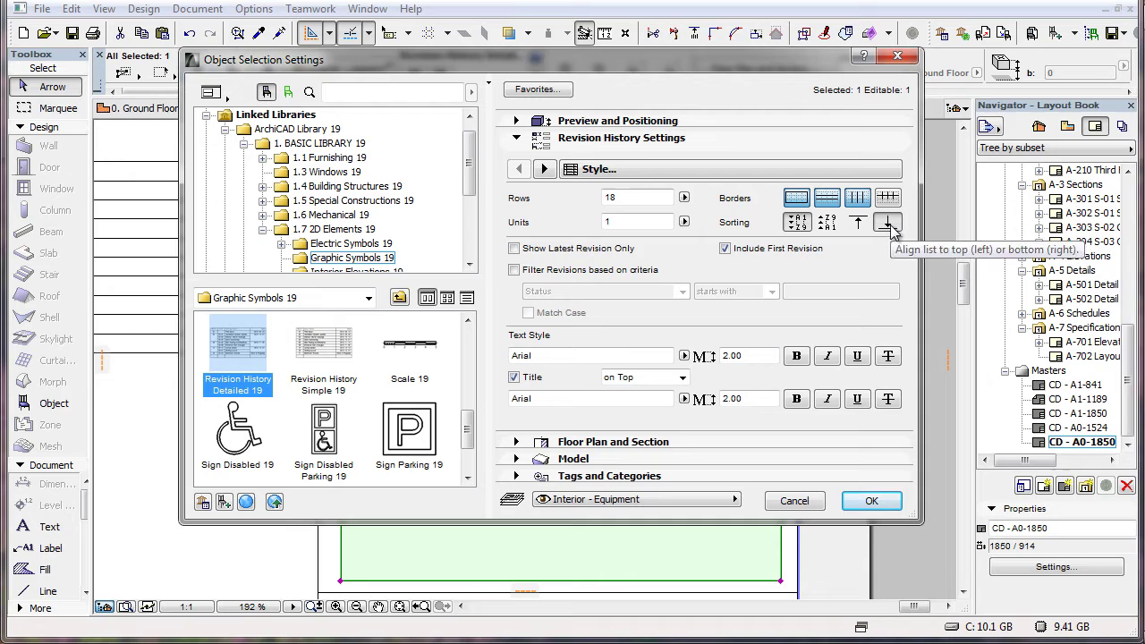
{"action": "left_click", "coordinate": [858, 224]}
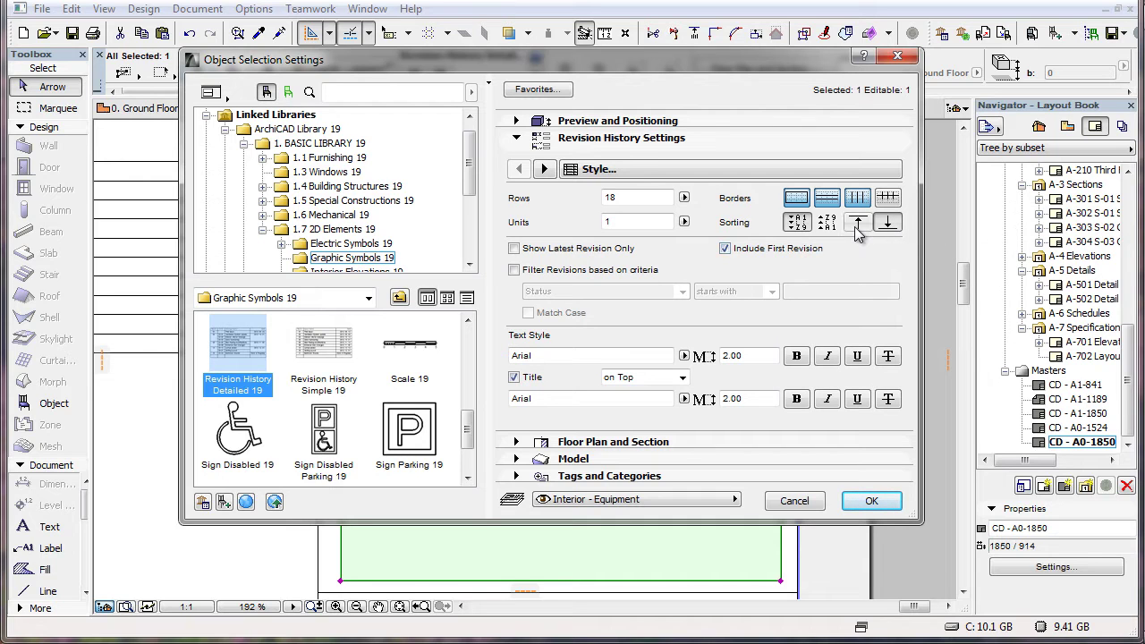
{"action": "left_click", "coordinate": [872, 500]}
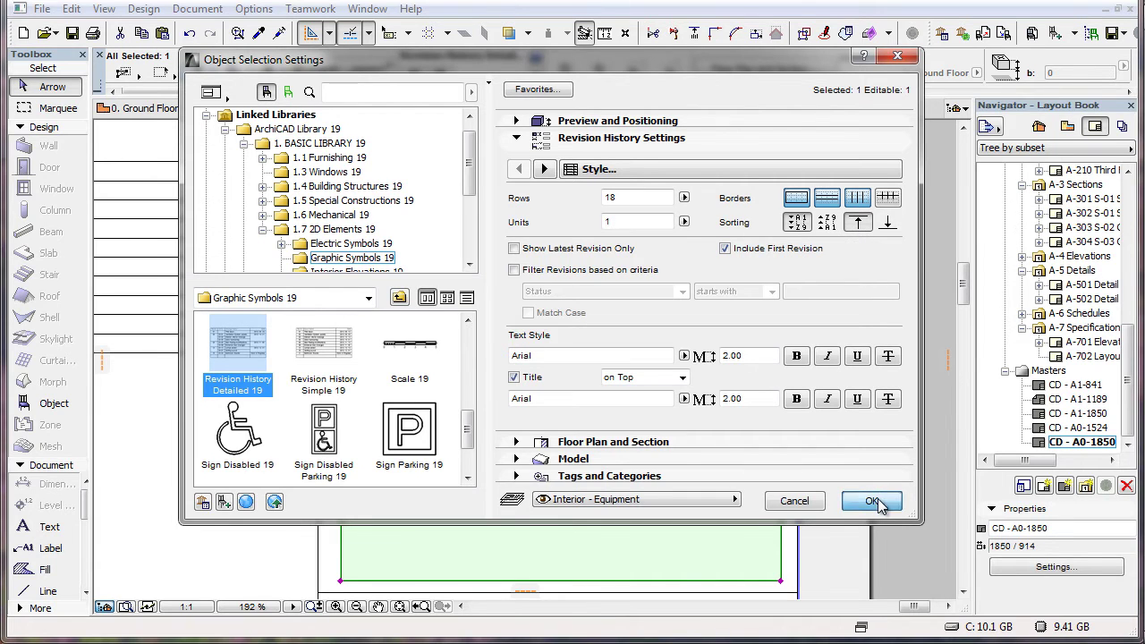
{"action": "left_click", "coordinate": [577, 109]}
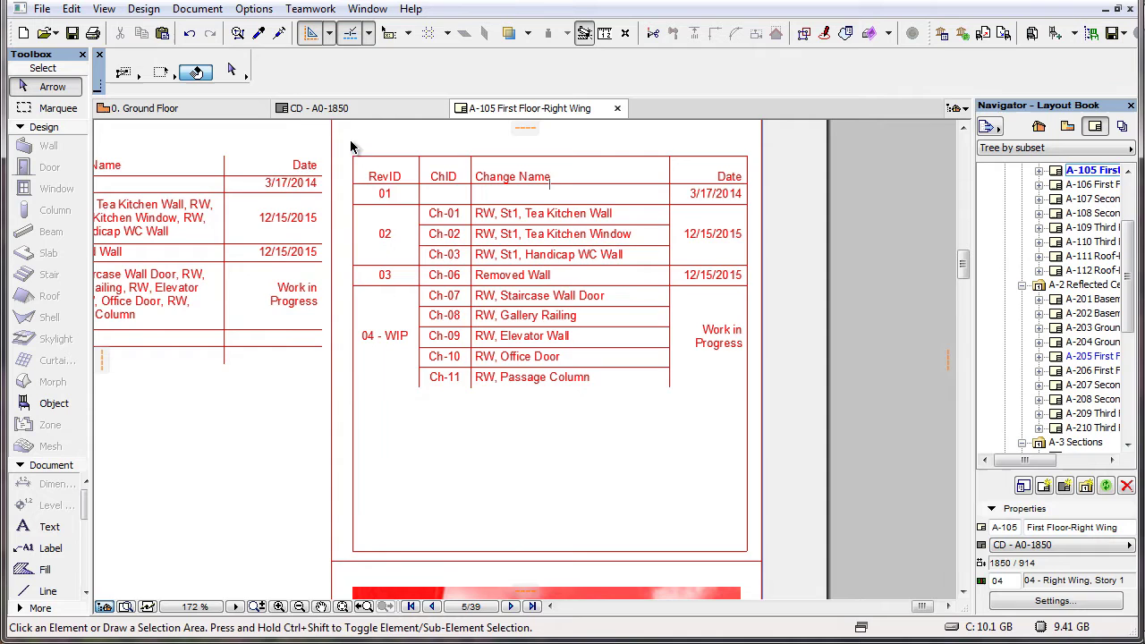
{"action": "left_click", "coordinate": [371, 108]}
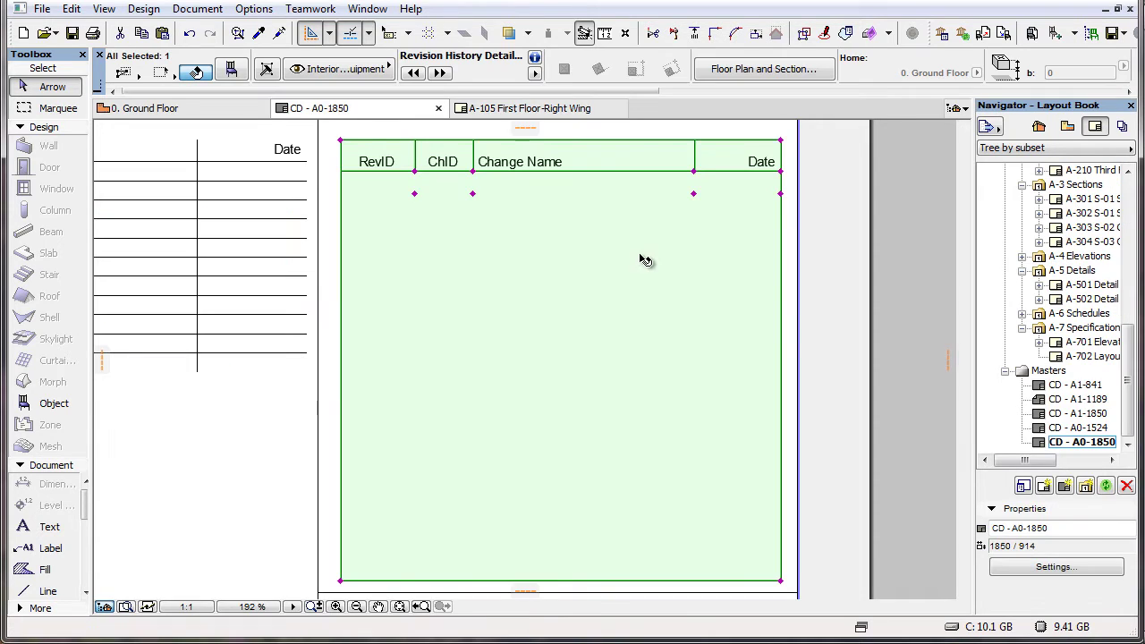
- Align the revision entries to the bottom of the table and view it on A-105
{"action": "left_click", "coordinate": [231, 70]}
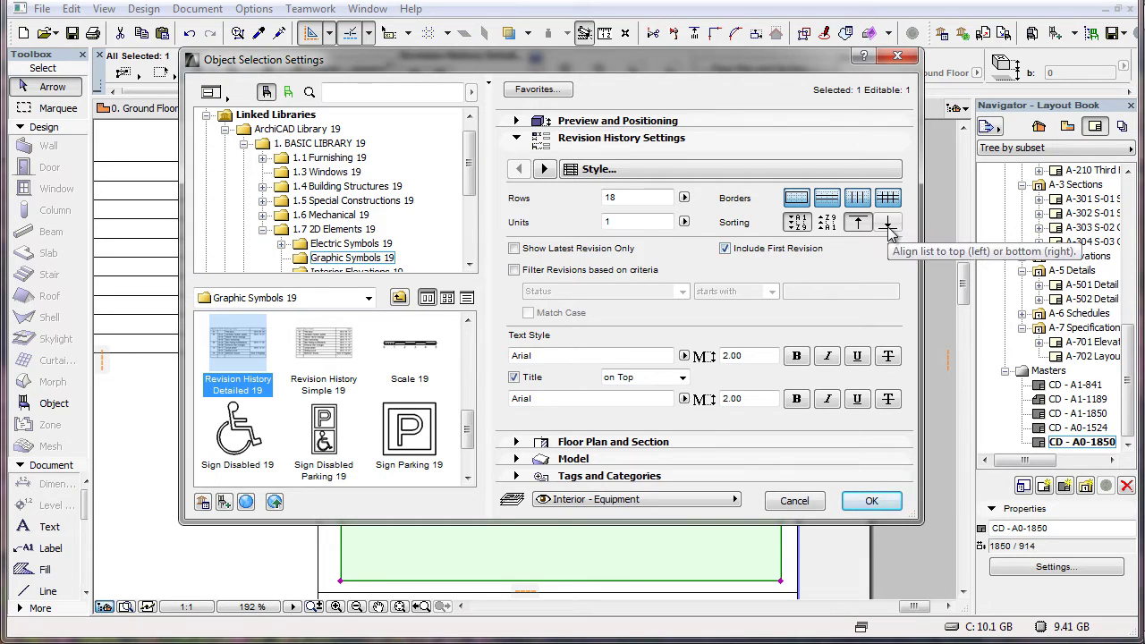
{"action": "left_click", "coordinate": [887, 224]}
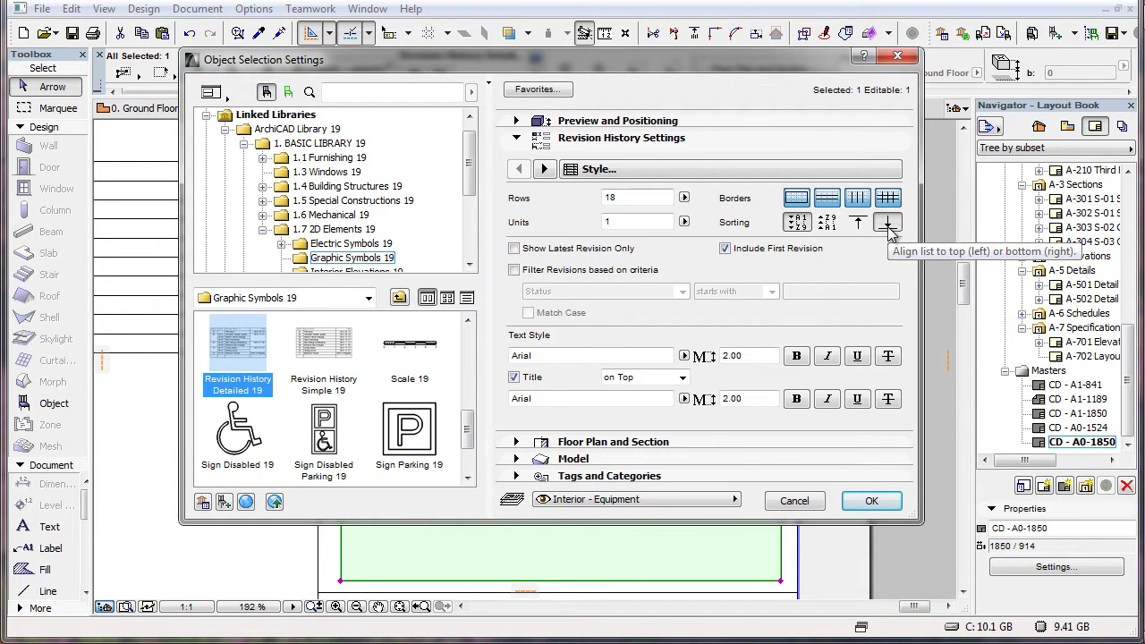
{"action": "left_click", "coordinate": [871, 501]}
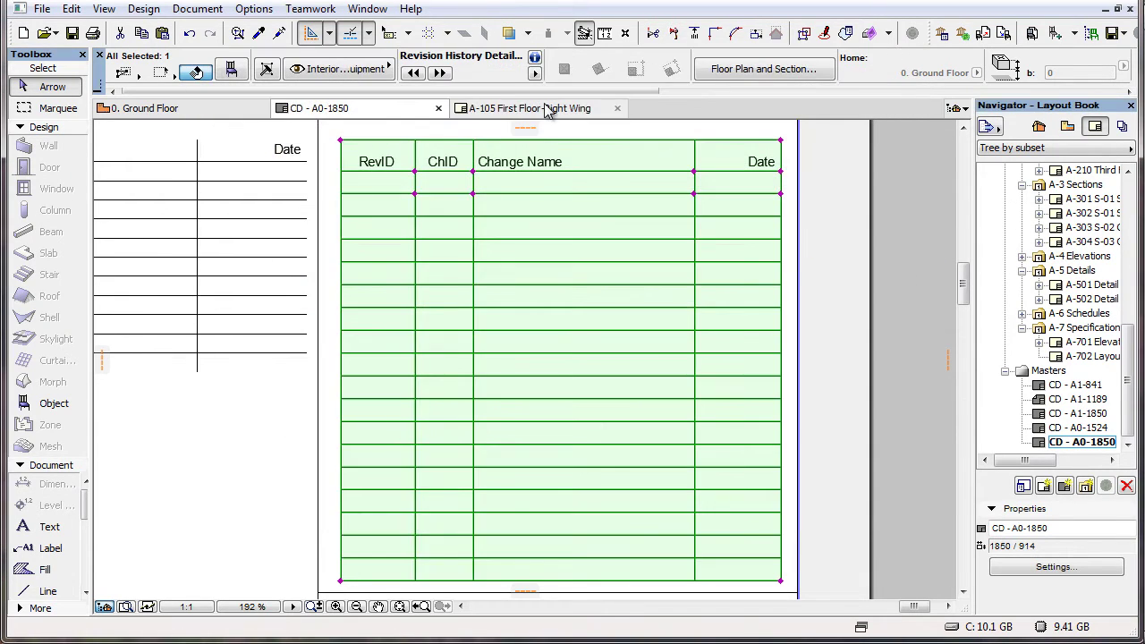
{"action": "left_click", "coordinate": [546, 109]}
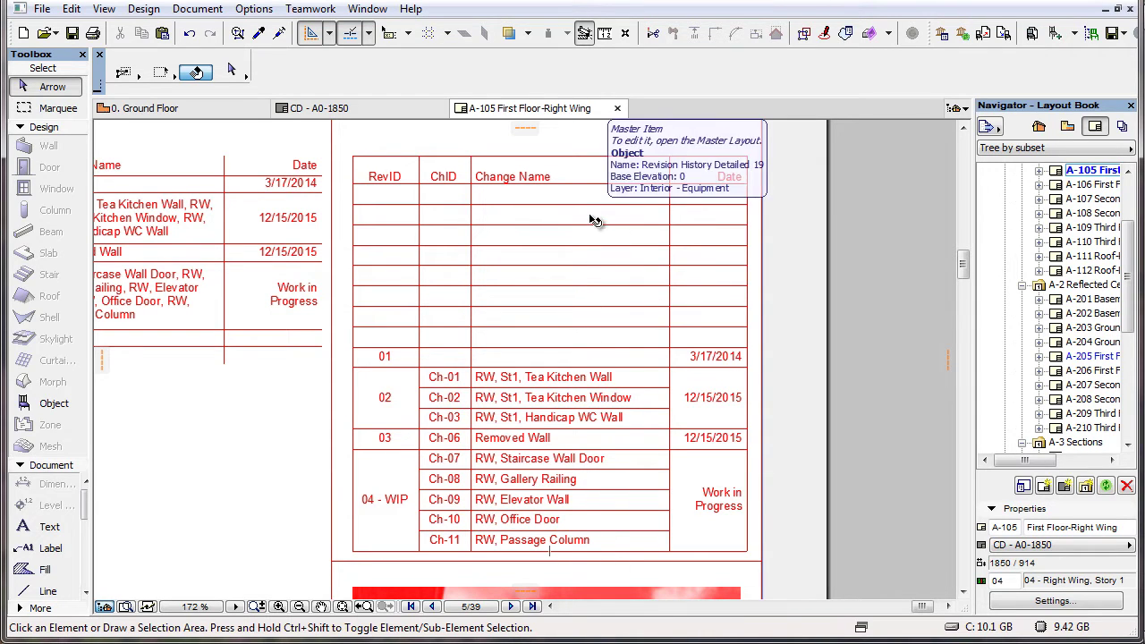
- Reverse the revision sort order and set the Title to 'on Bottom', then view A-105
{"action": "left_click", "coordinate": [319, 107]}
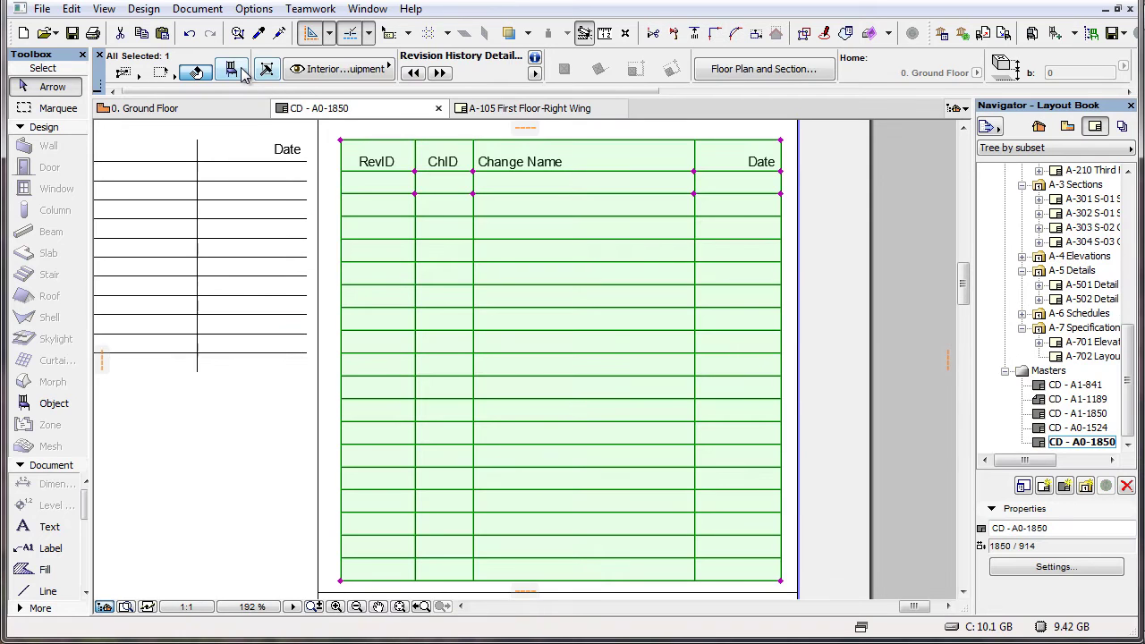
{"action": "left_click", "coordinate": [240, 72]}
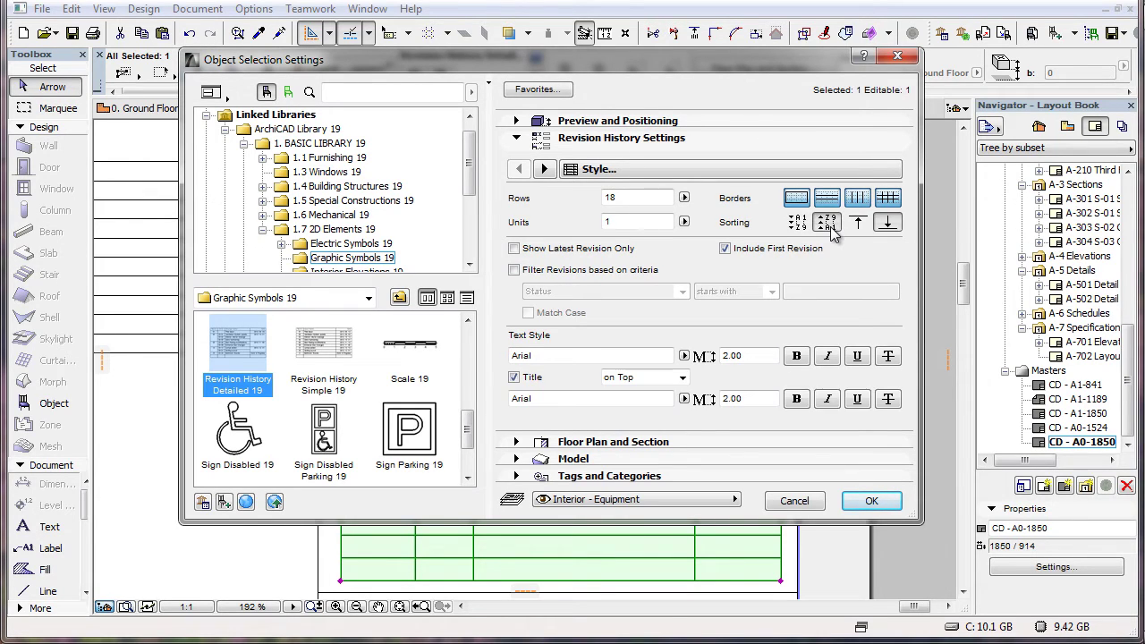
{"action": "left_click", "coordinate": [827, 223]}
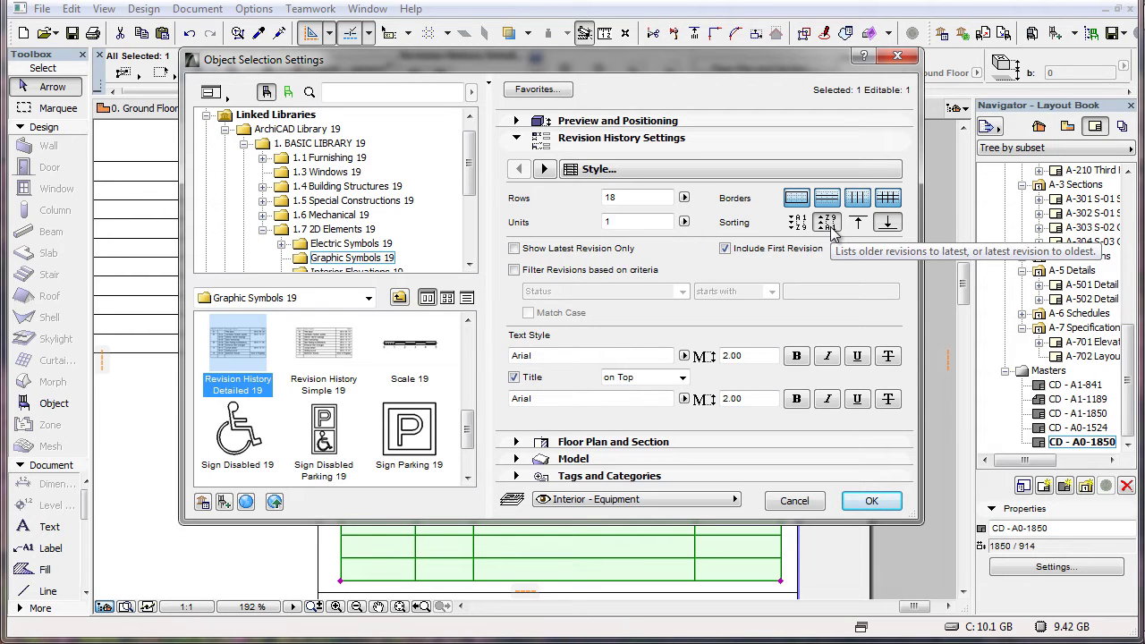
{"action": "left_click", "coordinate": [682, 376]}
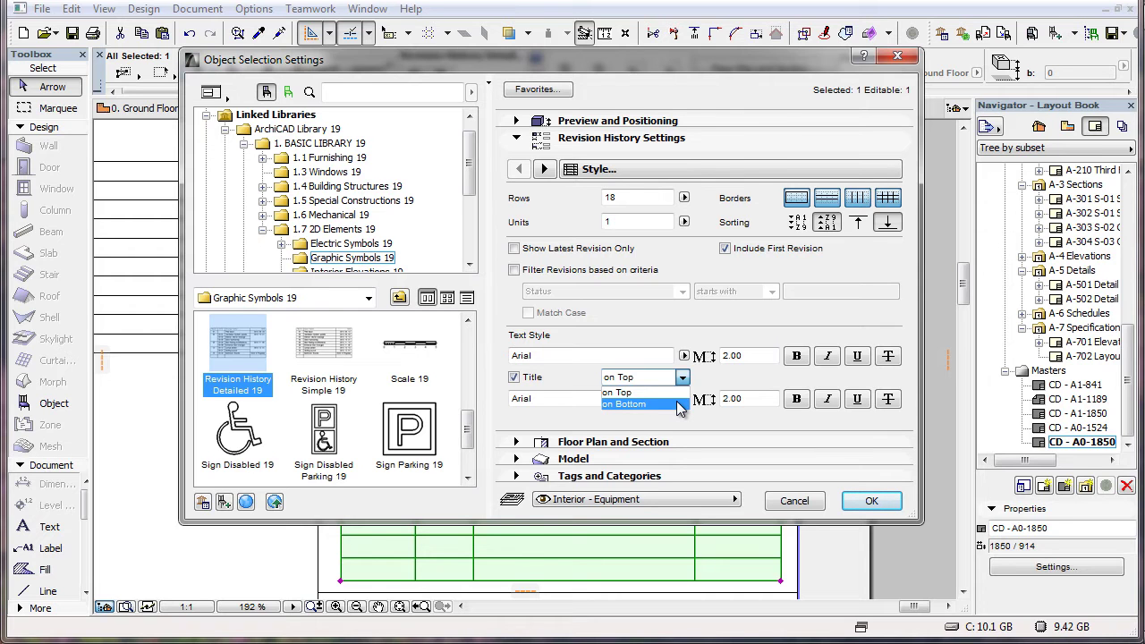
{"action": "left_click", "coordinate": [677, 404]}
{"action": "left_click", "coordinate": [872, 501]}
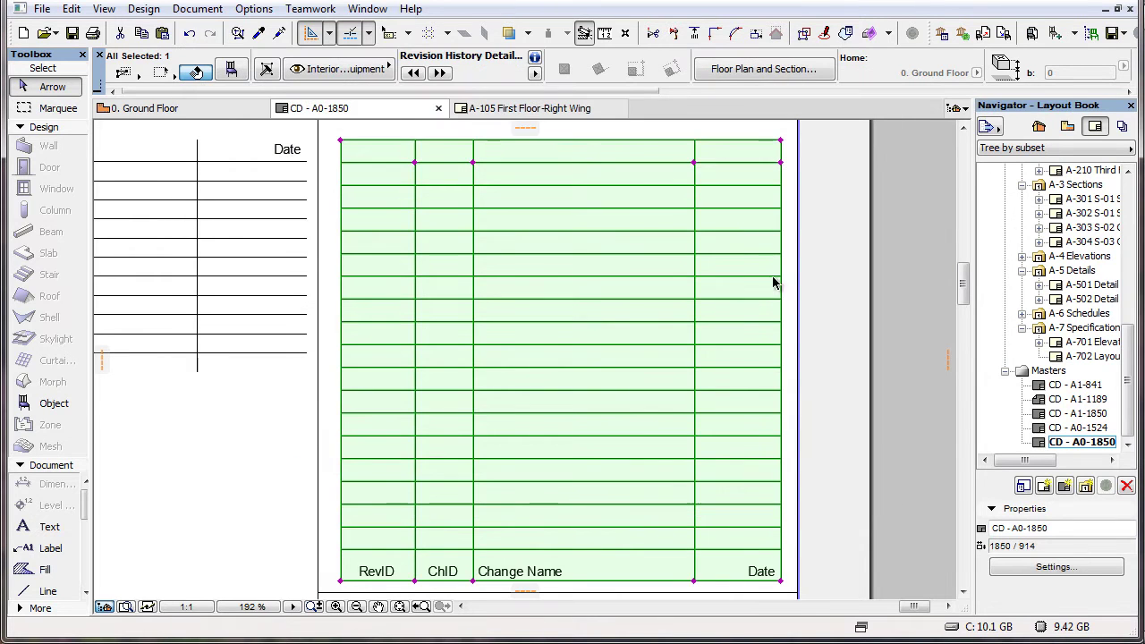
{"action": "left_click", "coordinate": [581, 108]}
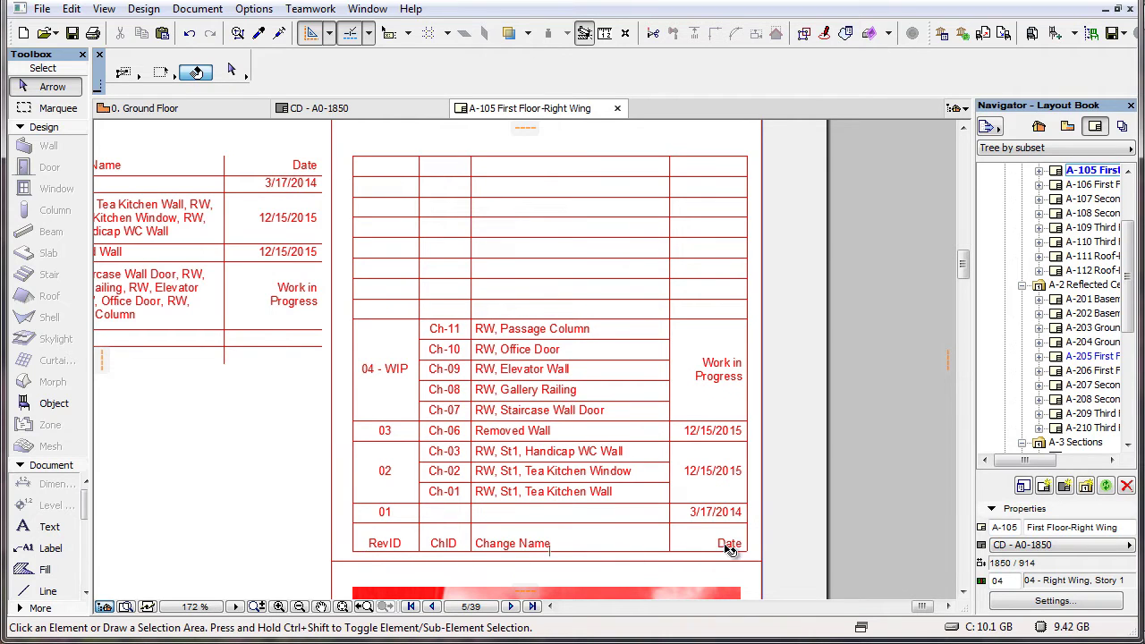
- Set the revision table's Title back to 'on Top' on the CD - A0-1850 master
{"action": "mouse_move", "coordinate": [643, 511]}
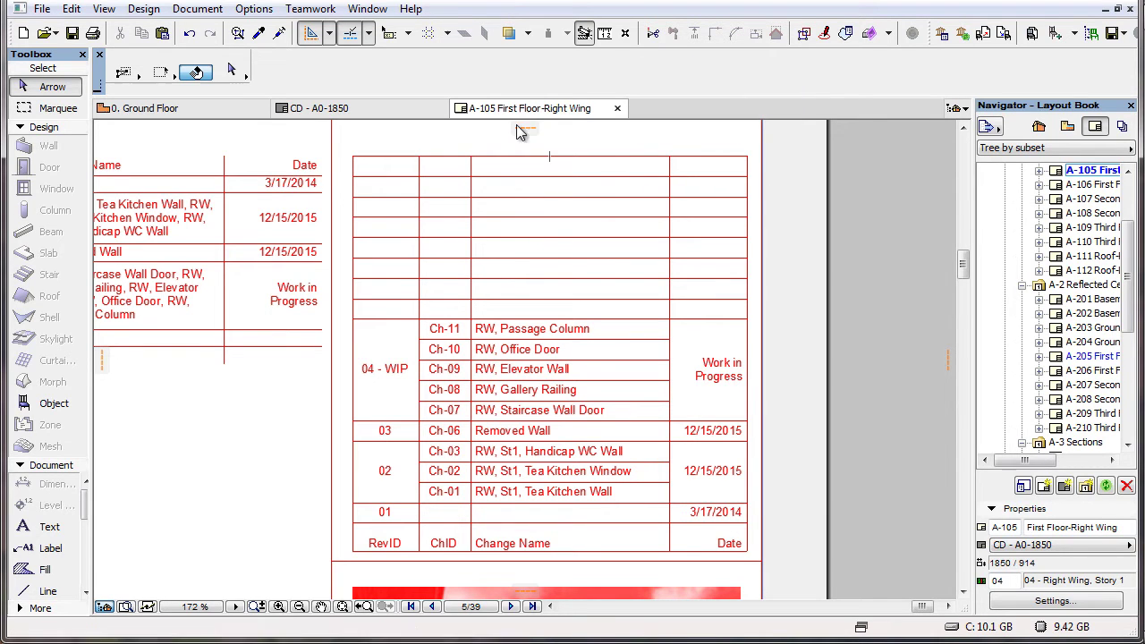
{"action": "left_click", "coordinate": [409, 111]}
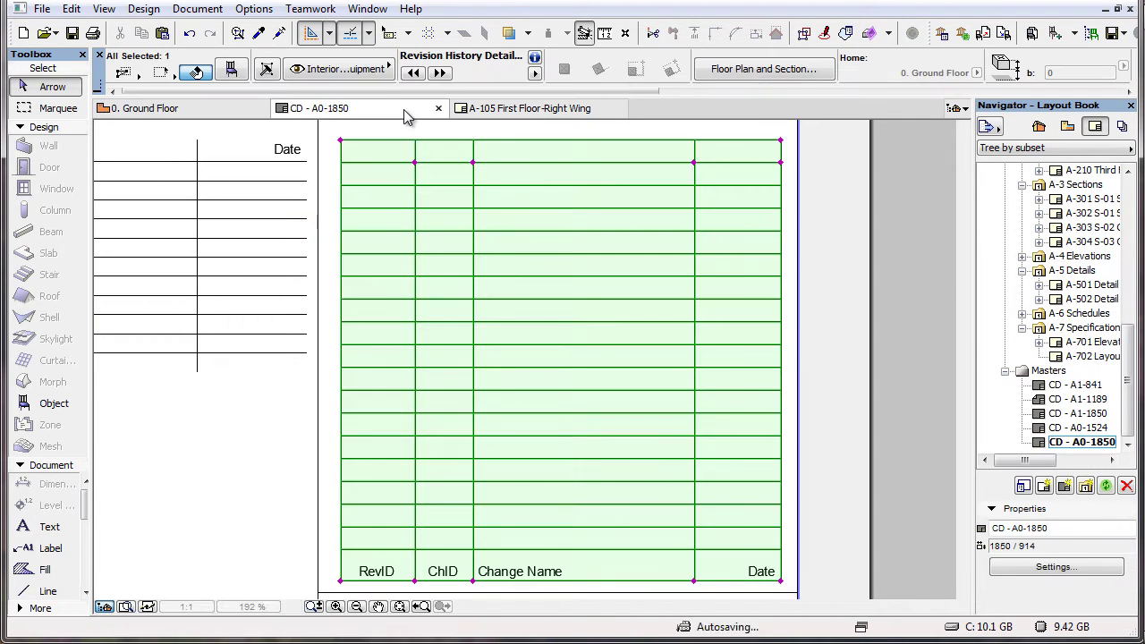
{"action": "left_click", "coordinate": [232, 71]}
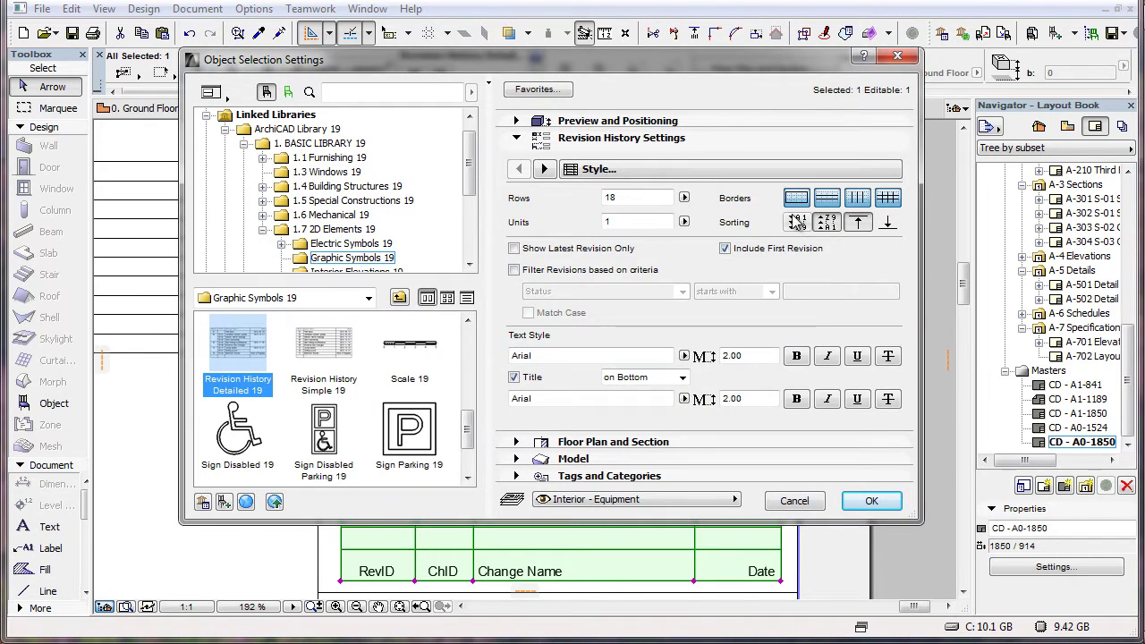
{"action": "left_click", "coordinate": [666, 377]}
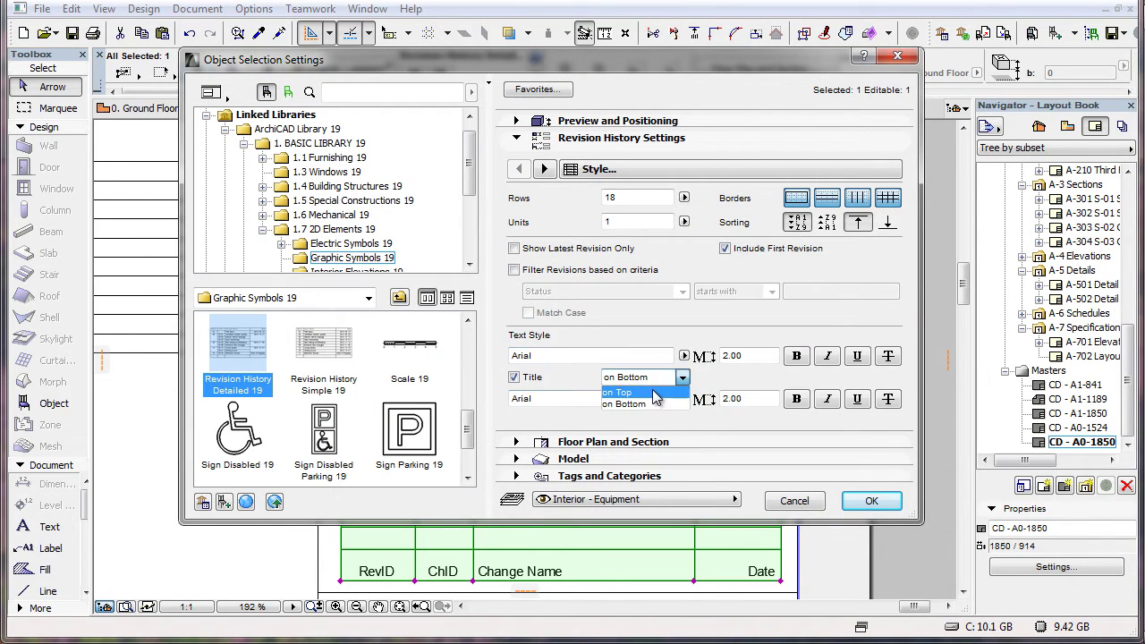
{"action": "left_click", "coordinate": [656, 393]}
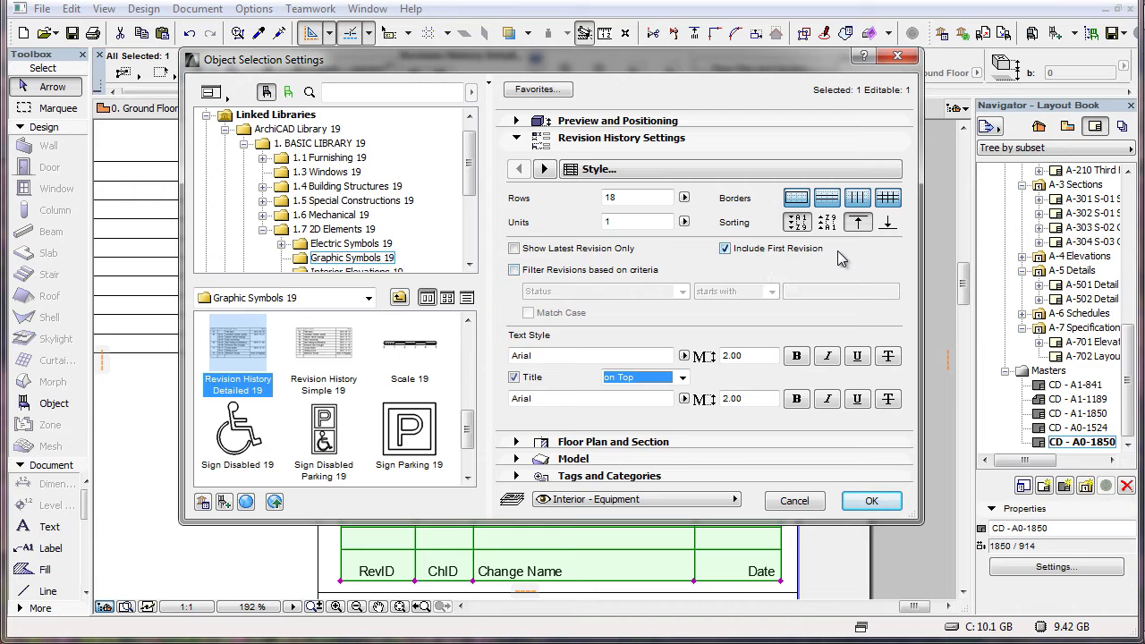
{"action": "left_click", "coordinate": [871, 501]}
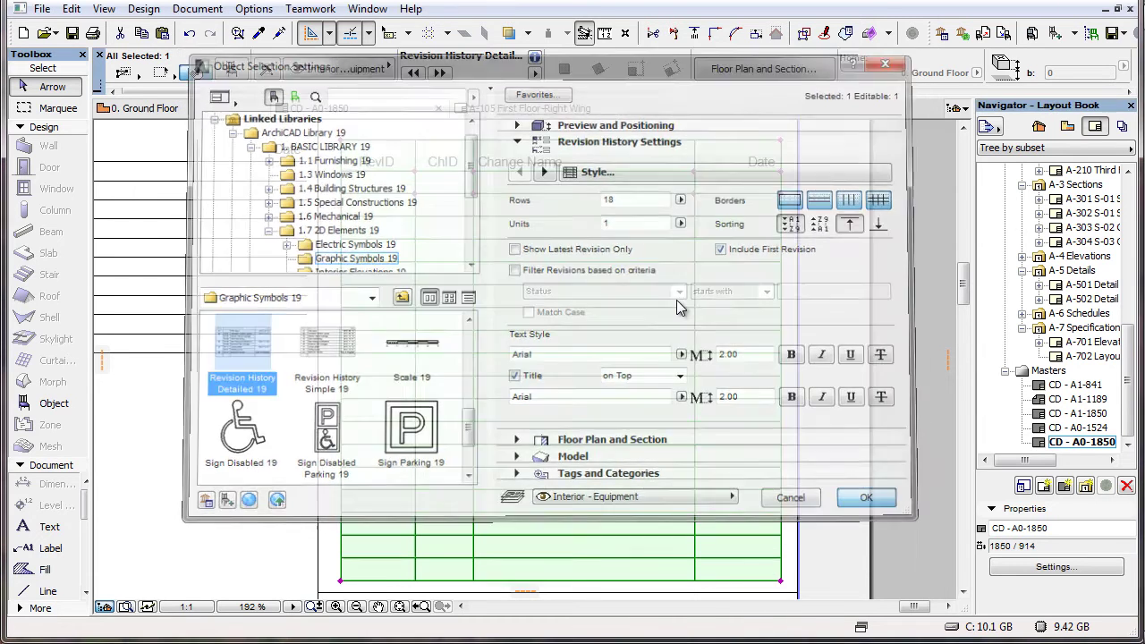
- Check the table on A-105, then reopen its settings on the master
{"action": "left_click", "coordinate": [514, 108]}
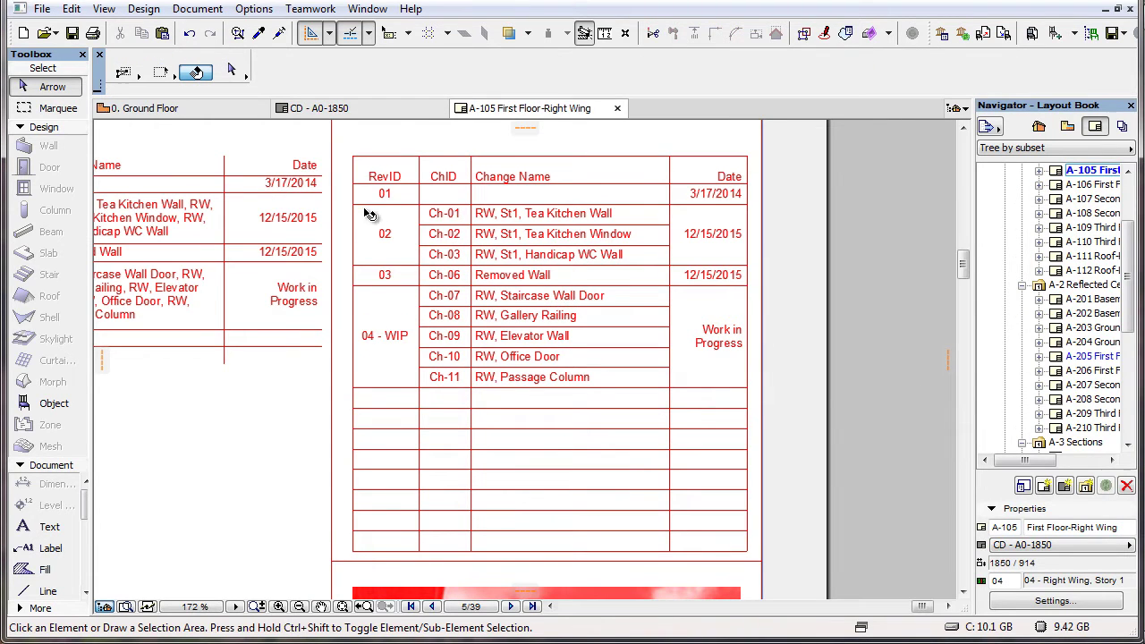
{"action": "left_click", "coordinate": [389, 112]}
{"action": "left_click", "coordinate": [239, 78]}
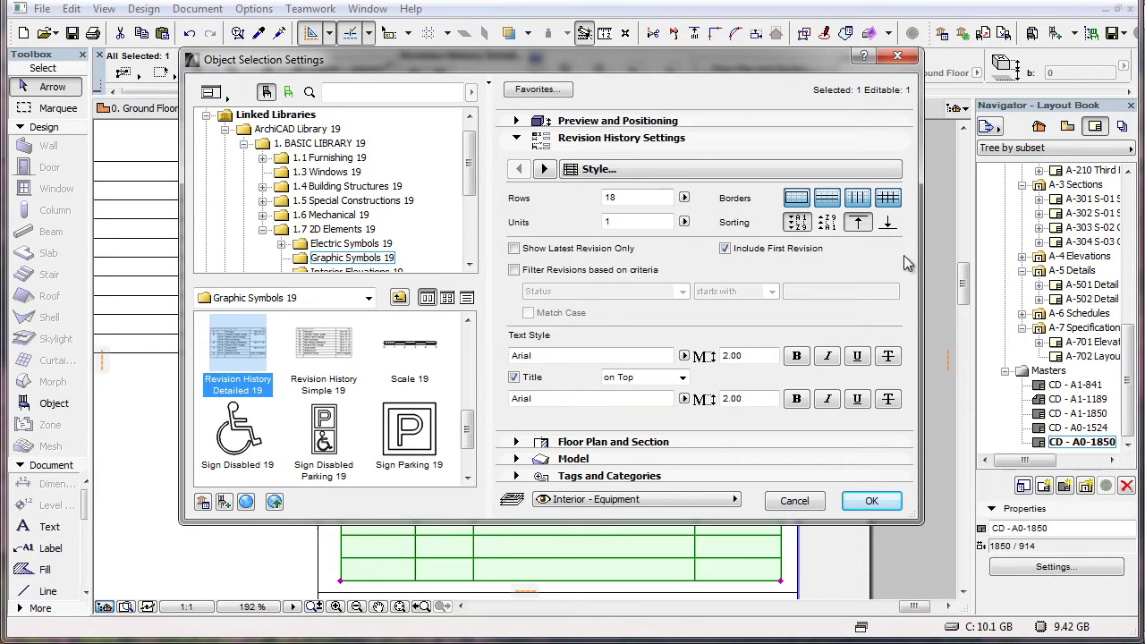
- Enable 'Show Latest Revision Only' and check the 04 - WIP entry on the A-105 table
{"action": "left_click", "coordinate": [548, 250]}
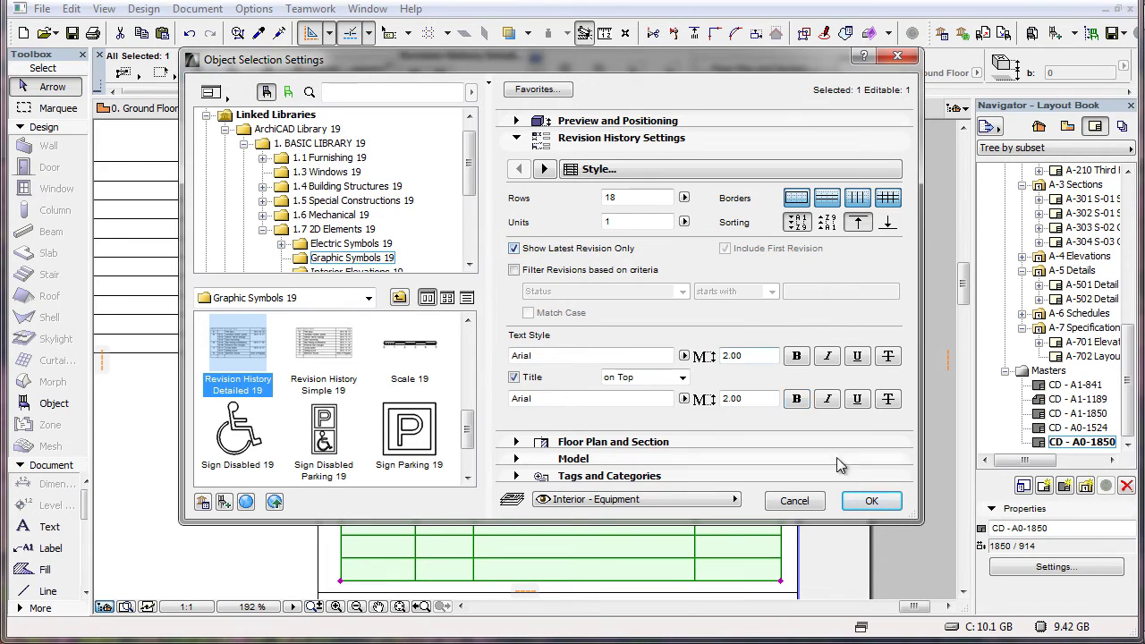
{"action": "left_click", "coordinate": [869, 501]}
{"action": "left_click", "coordinate": [577, 109]}
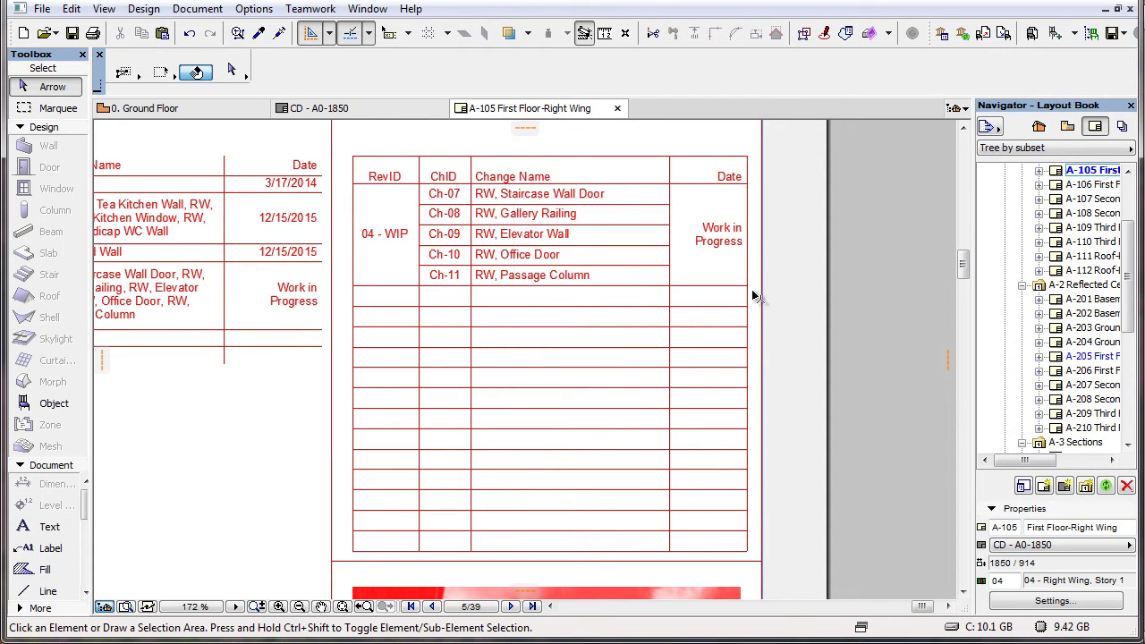
{"action": "middle_click_drag", "start_coordinate": [310, 374], "coordinate": [499, 363]}
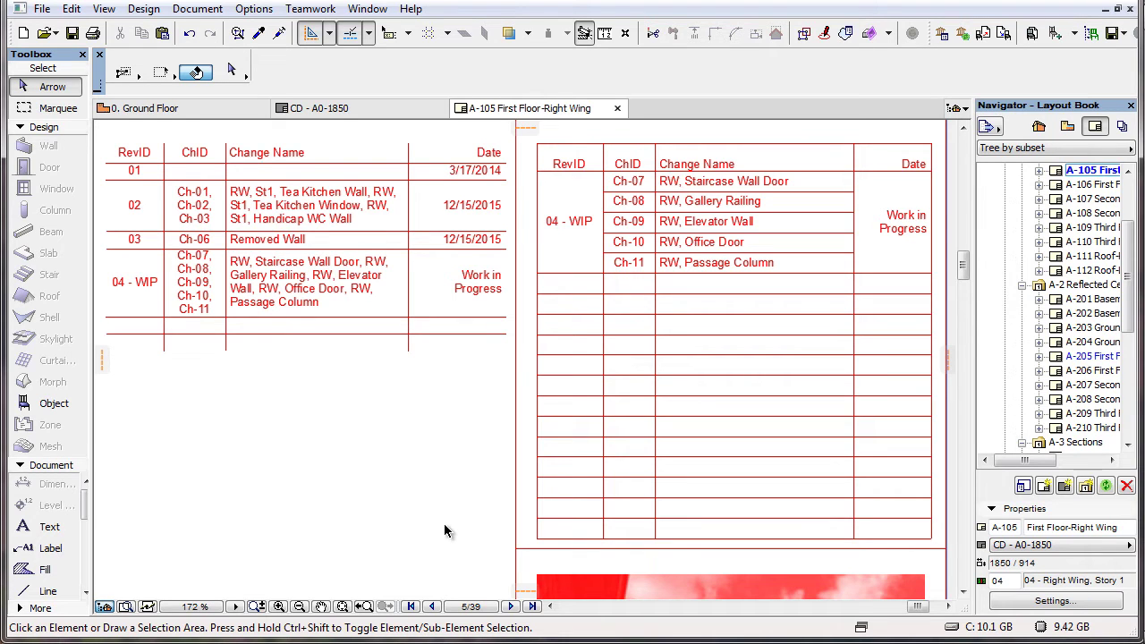
{"action": "left_click", "coordinate": [364, 606]}
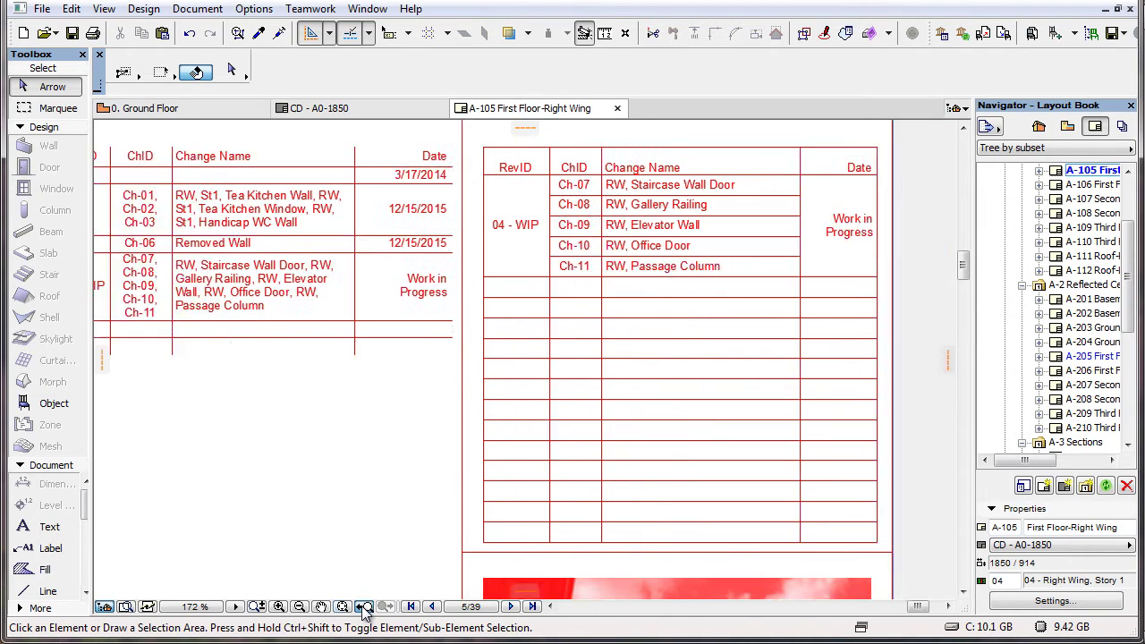
- On the CD - A0-1850 master, untick Show Latest Revision Only and tick Filter Revisions based on criteria
{"action": "left_click", "coordinate": [402, 111]}
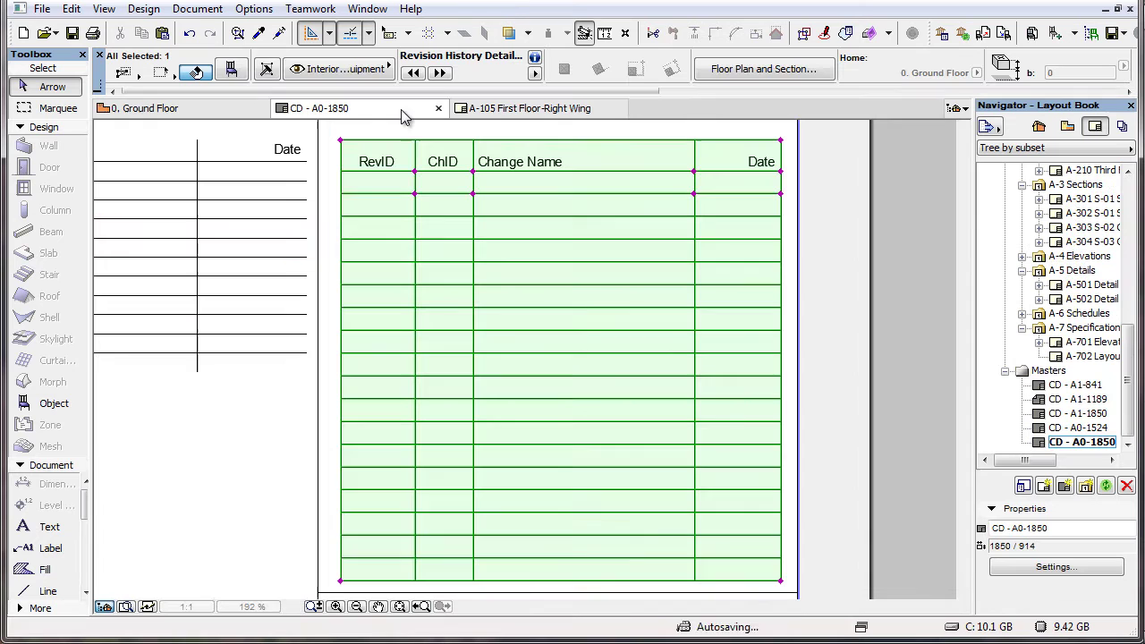
{"action": "left_click", "coordinate": [230, 68]}
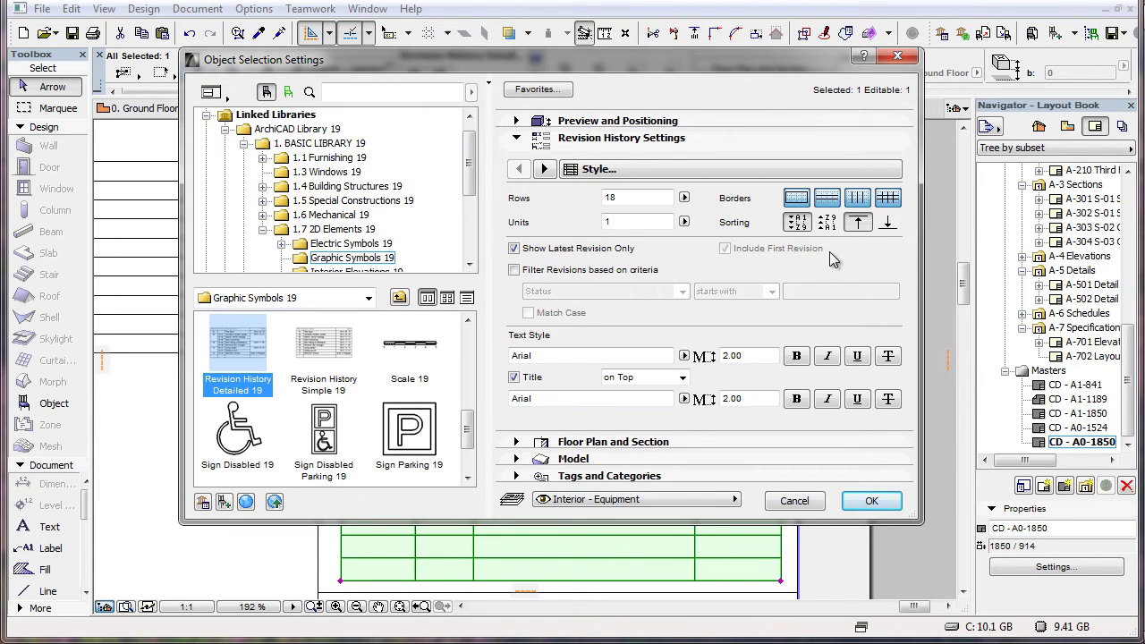
{"action": "left_click", "coordinate": [514, 248]}
{"action": "left_click", "coordinate": [514, 270]}
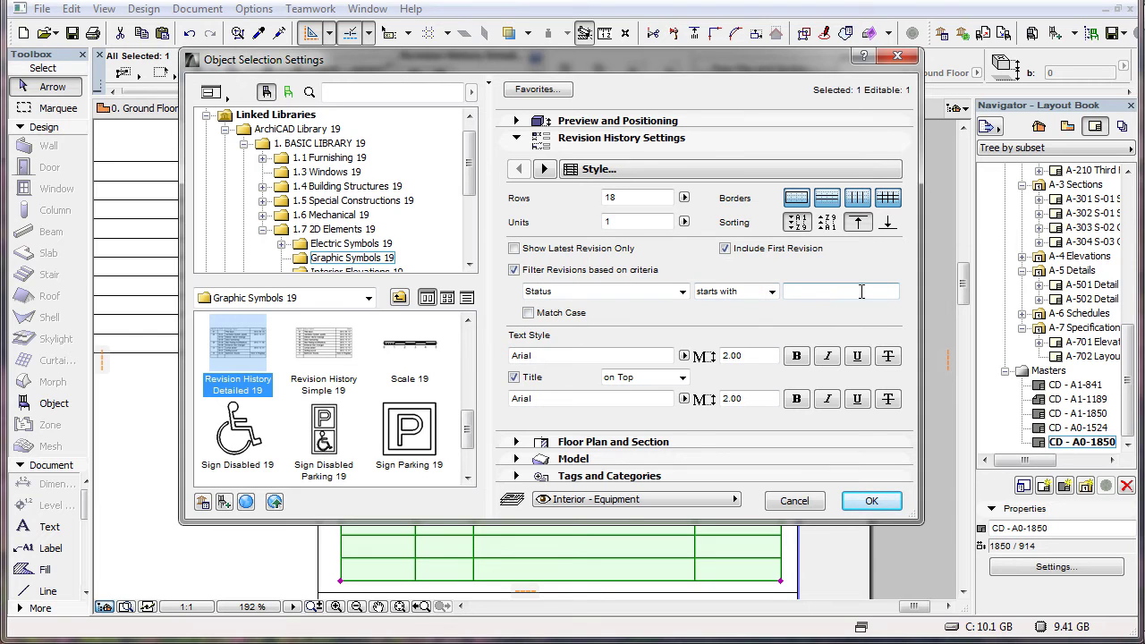
- Filter revisions to Revision ID 'does not contain' 04, with Match Case left off, and apply
{"action": "left_click", "coordinate": [682, 292]}
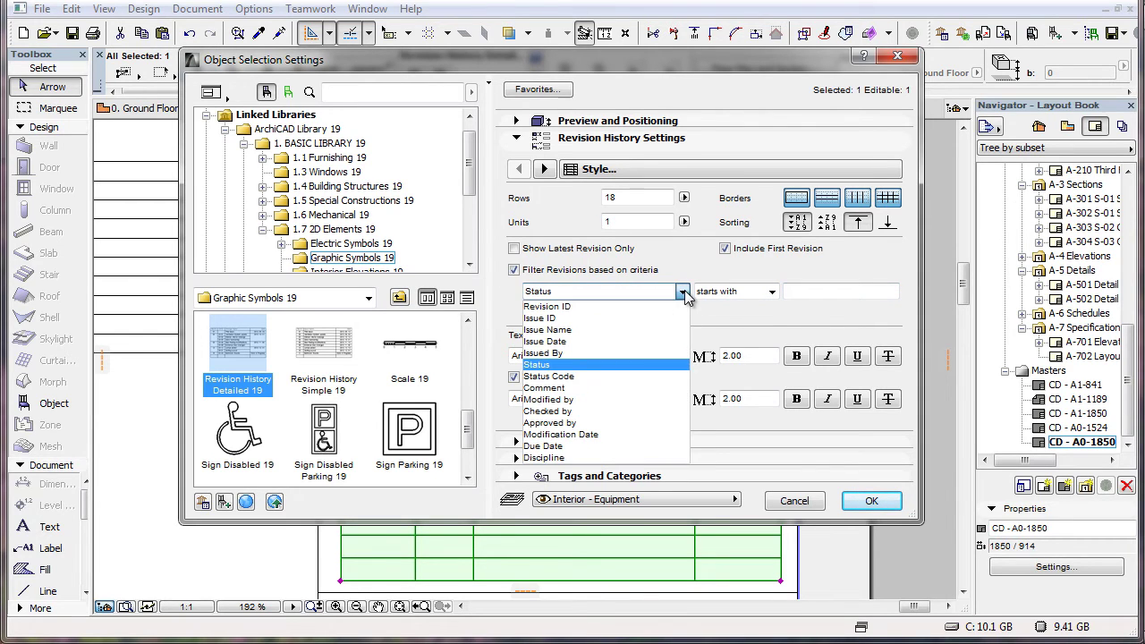
{"action": "left_click", "coordinate": [677, 307]}
{"action": "left_click", "coordinate": [771, 292]}
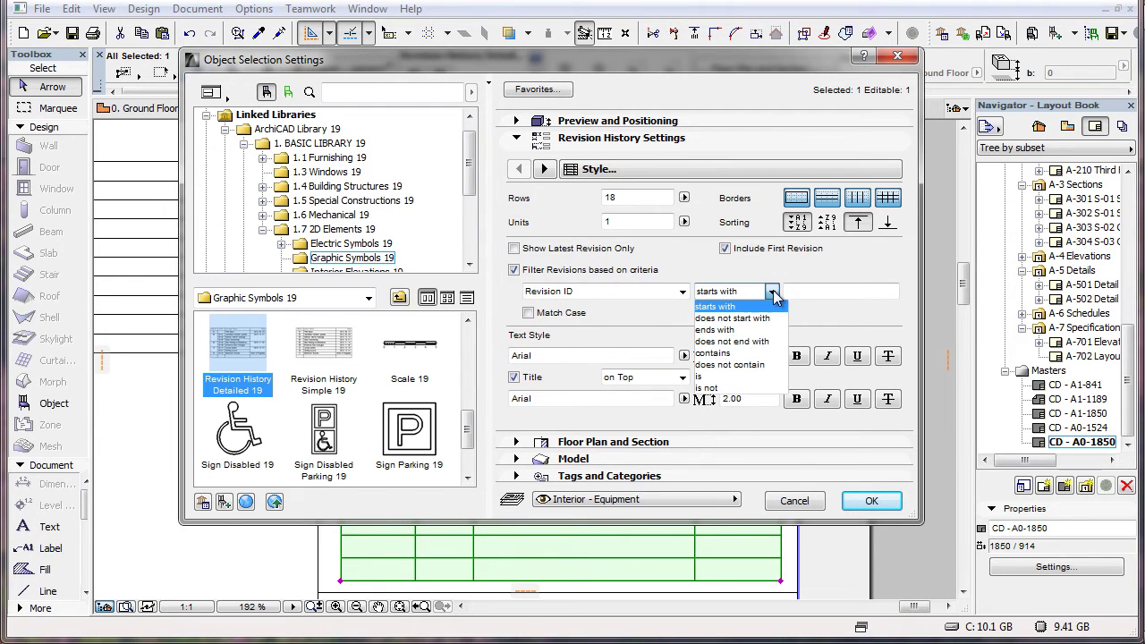
{"action": "left_click", "coordinate": [778, 371]}
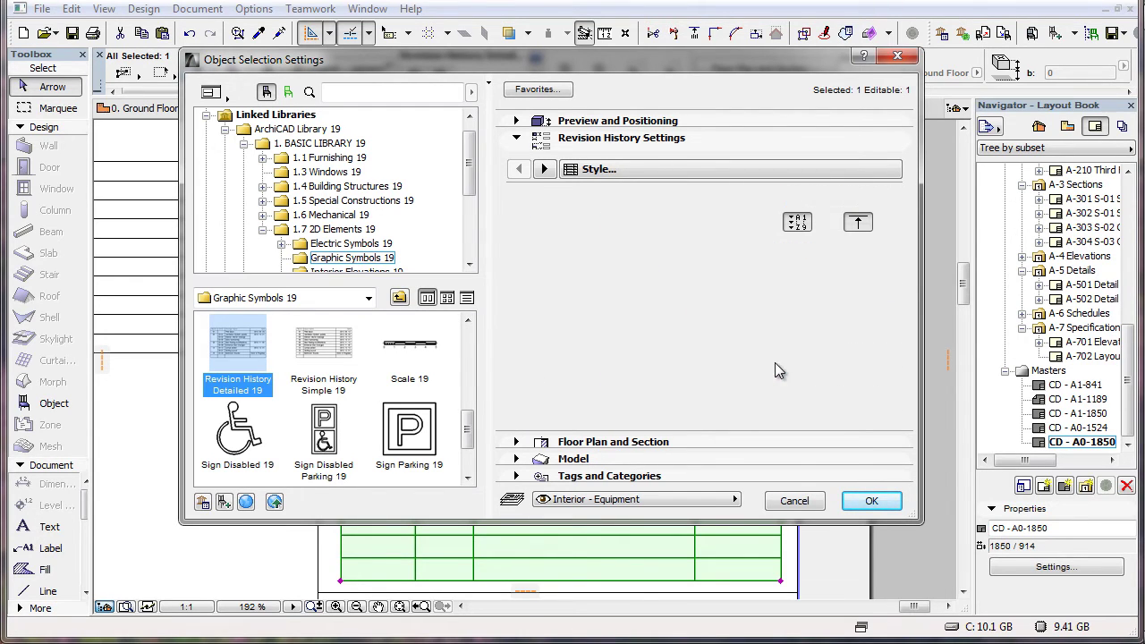
{"action": "left_click", "coordinate": [809, 289]}
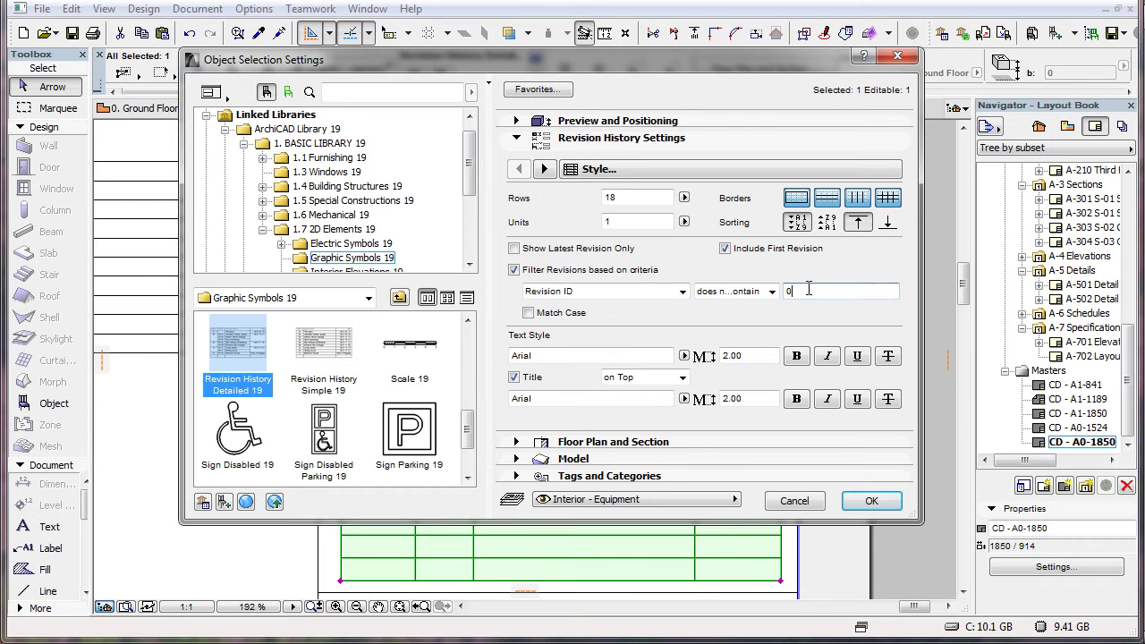
{"action": "key", "text": "ctrl+a"}
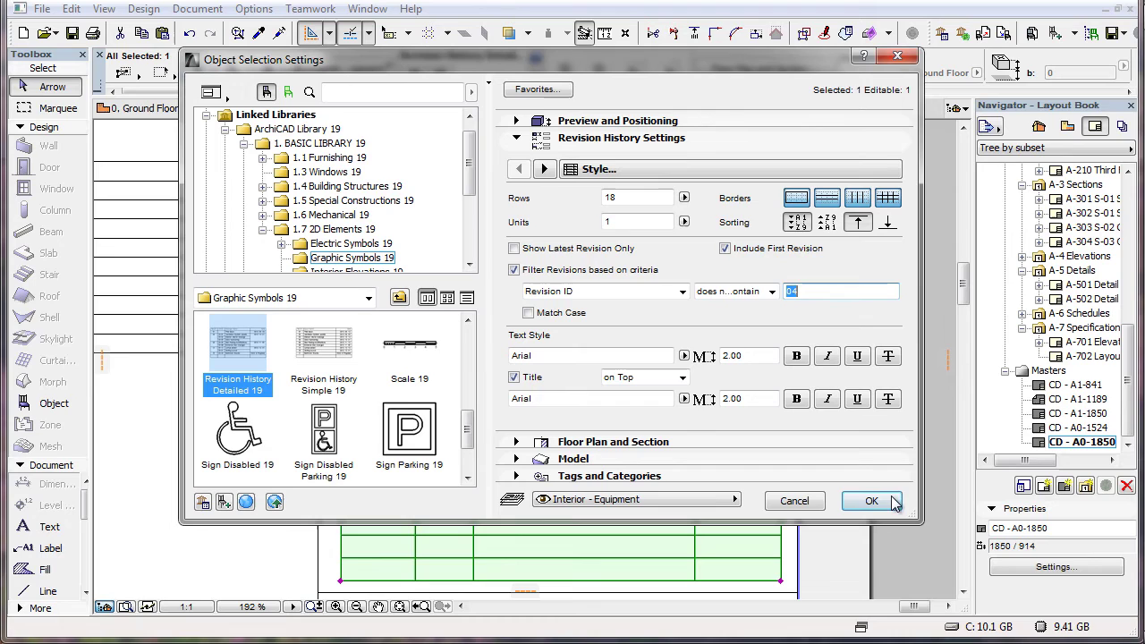
{"action": "left_click", "coordinate": [566, 313]}
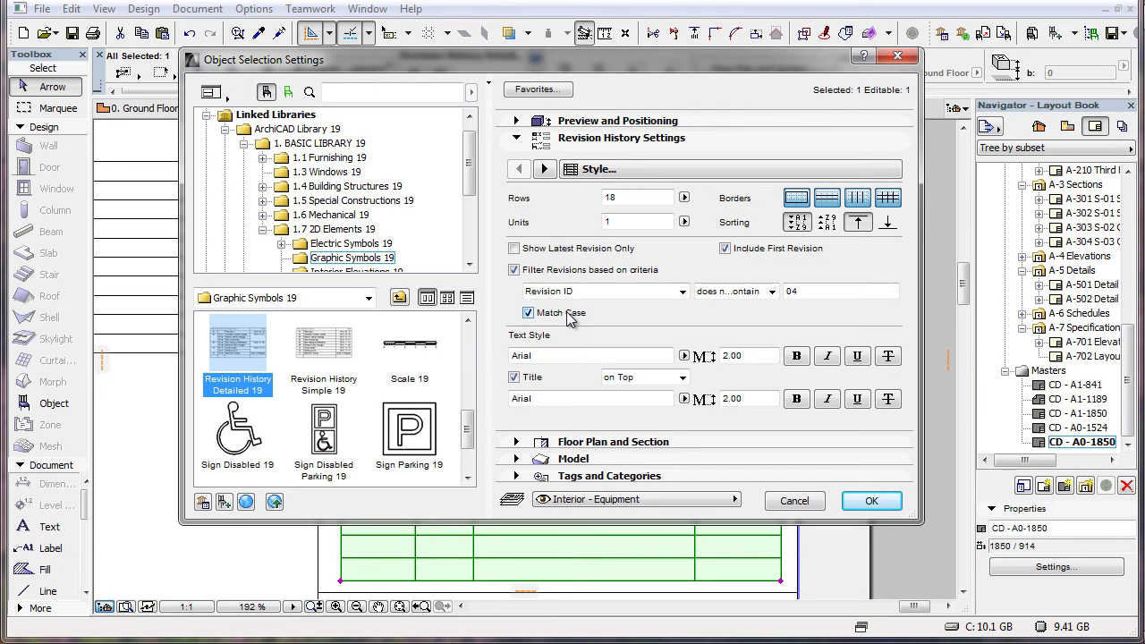
{"action": "left_click", "coordinate": [566, 312]}
{"action": "left_click", "coordinate": [890, 509]}
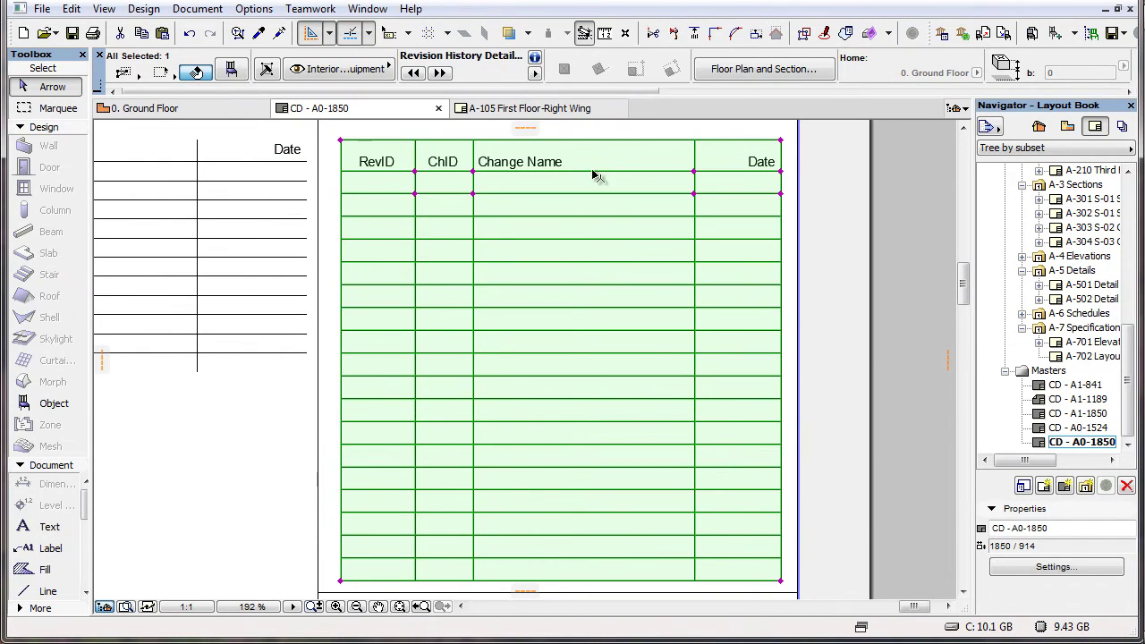
- Check the filtered table on A-105, then untick Filter Revisions based on criteria on the CD - A0-1850 master
{"action": "left_click", "coordinate": [537, 109]}
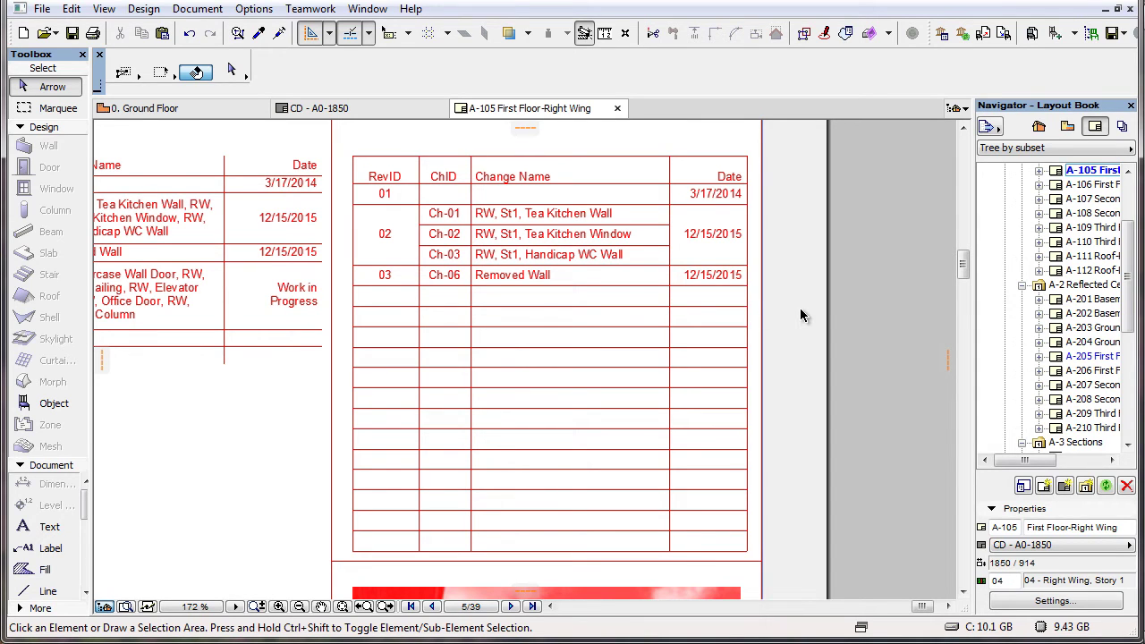
{"action": "left_click", "coordinate": [358, 111]}
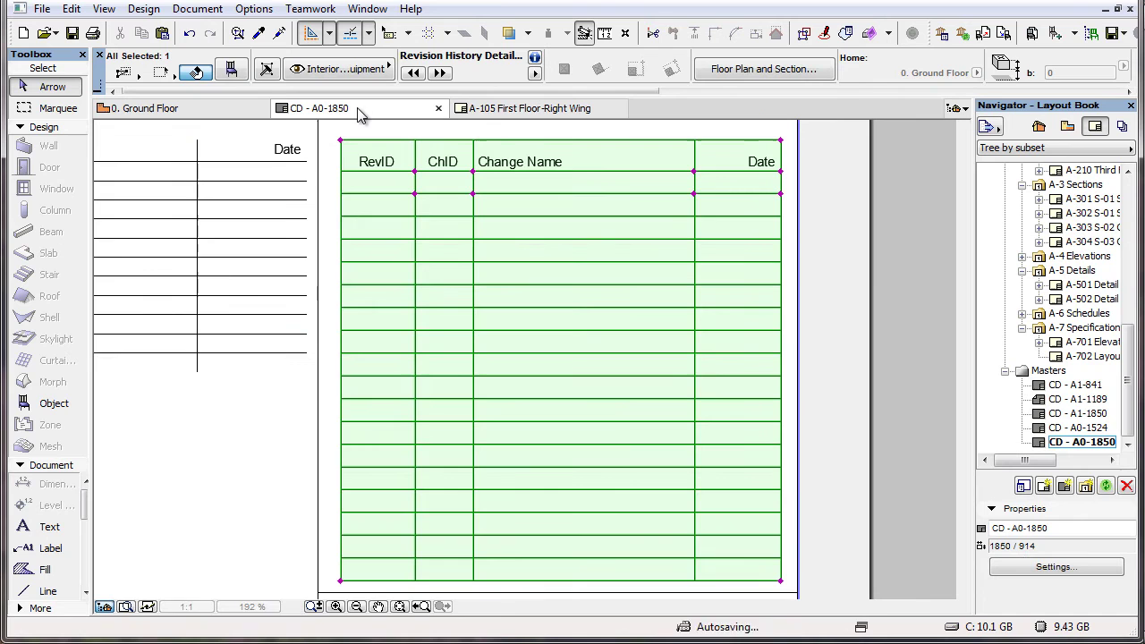
{"action": "left_click", "coordinate": [231, 68]}
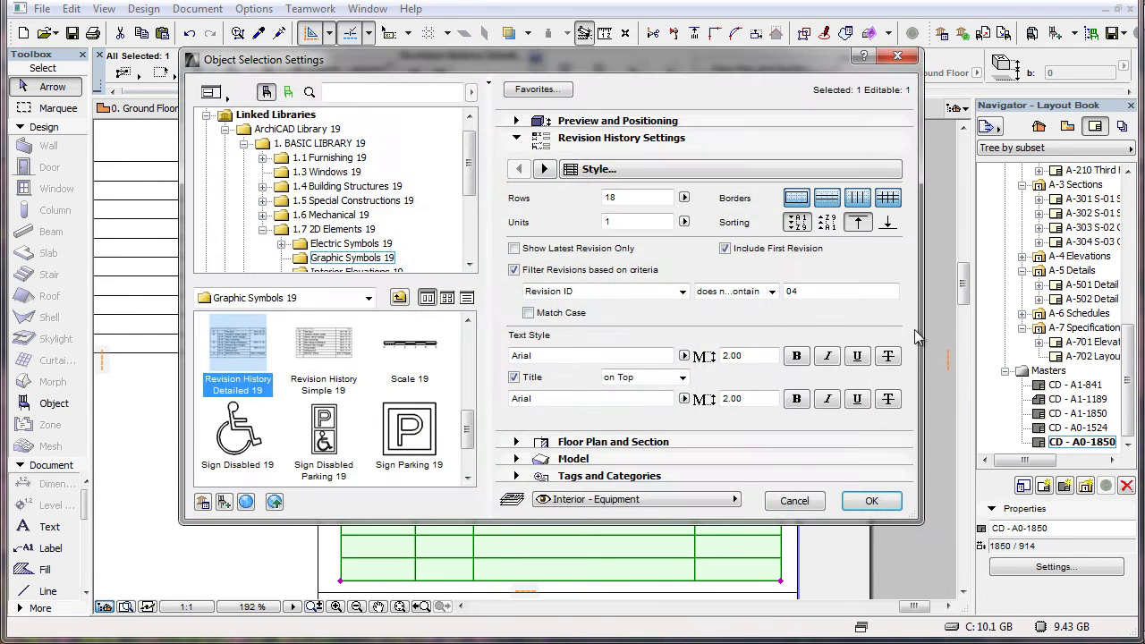
{"action": "left_click", "coordinate": [515, 270]}
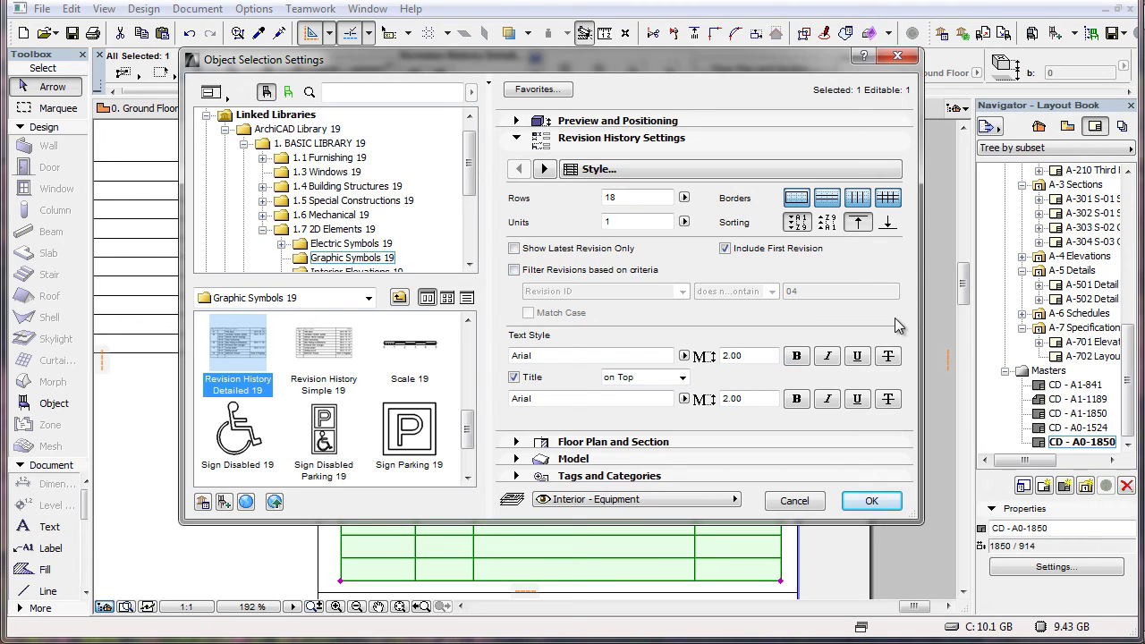
{"action": "left_click", "coordinate": [872, 501]}
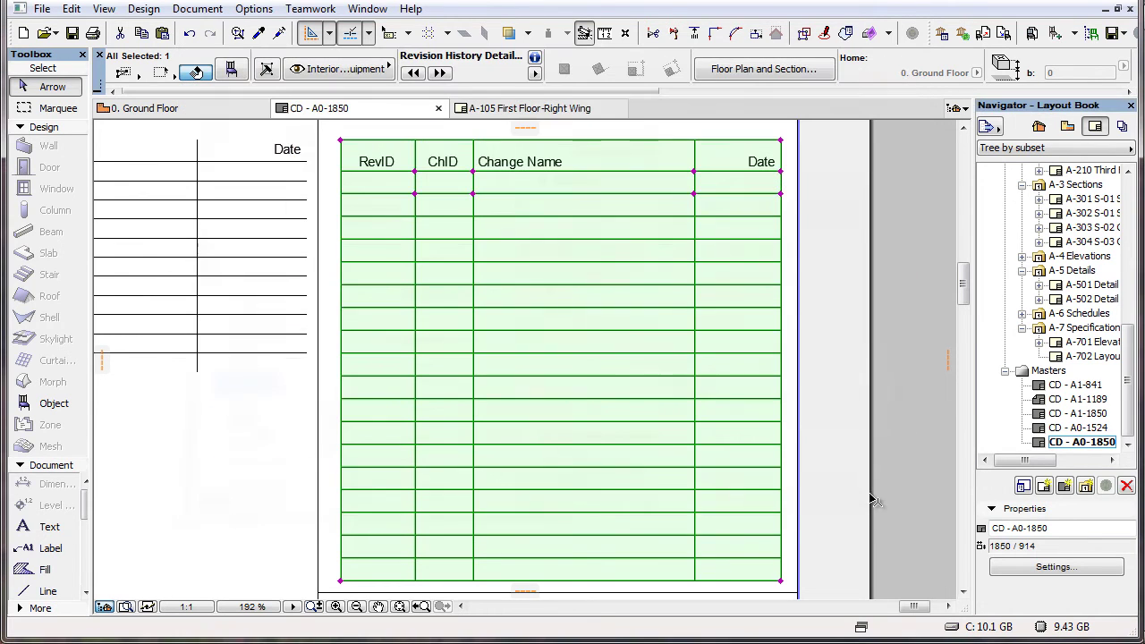
- Stretch the table's header row height, RevID column width and data row height
{"action": "scroll", "coordinate": [497, 286], "scroll_direction": "up", "scroll_amount": 3}
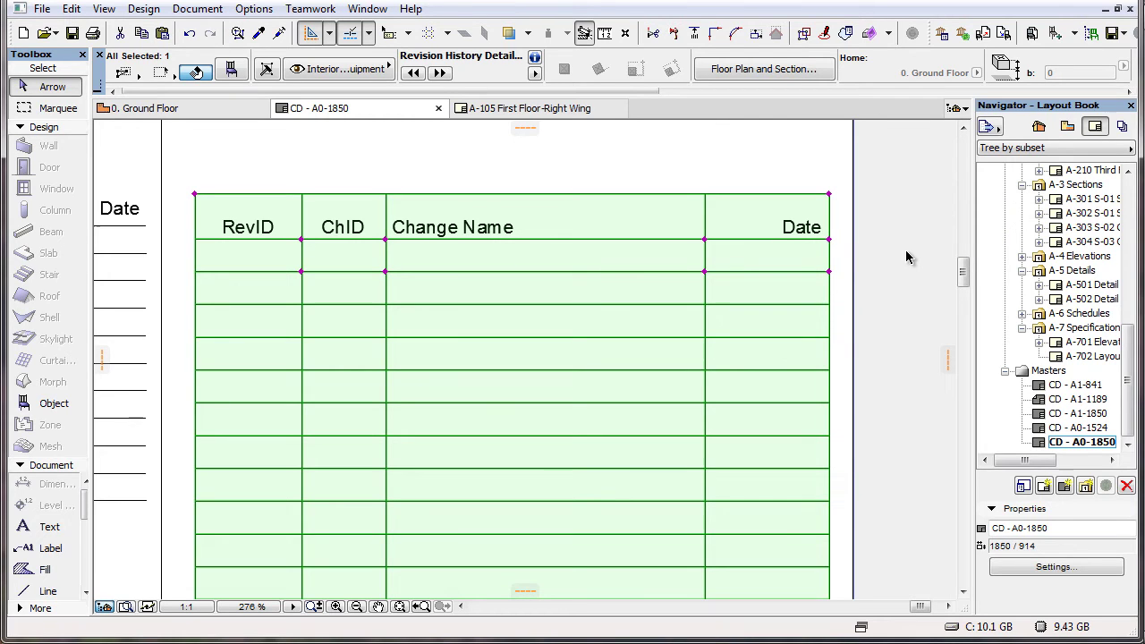
{"action": "left_click", "coordinate": [302, 241]}
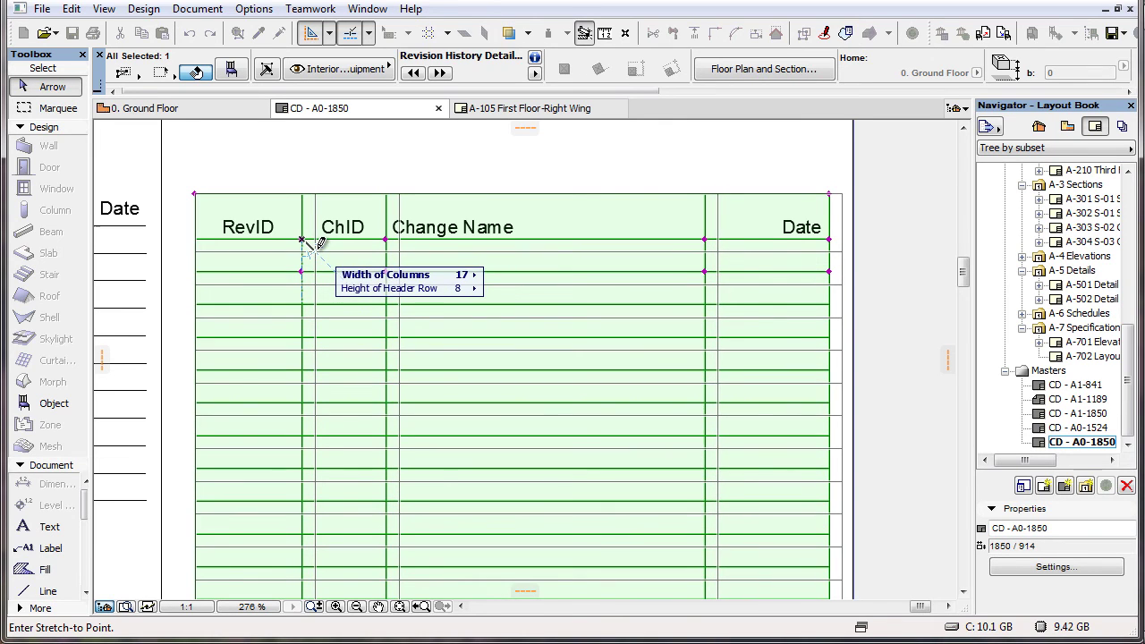
{"action": "left_click", "coordinate": [318, 243]}
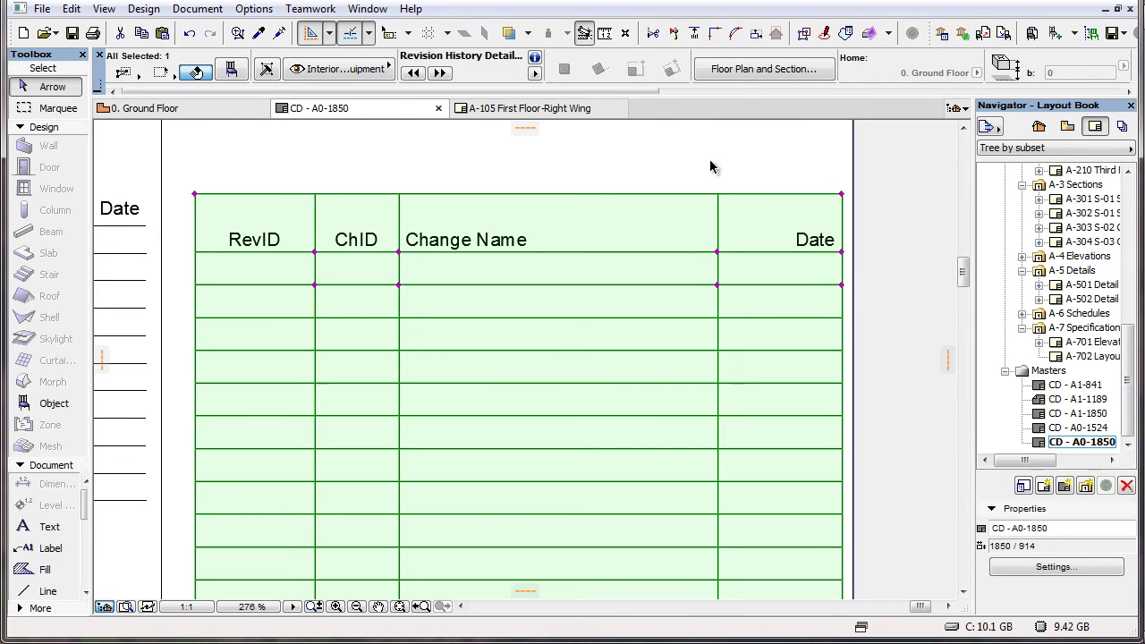
{"action": "scroll", "coordinate": [869, 164], "scroll_direction": "down", "scroll_amount": 1}
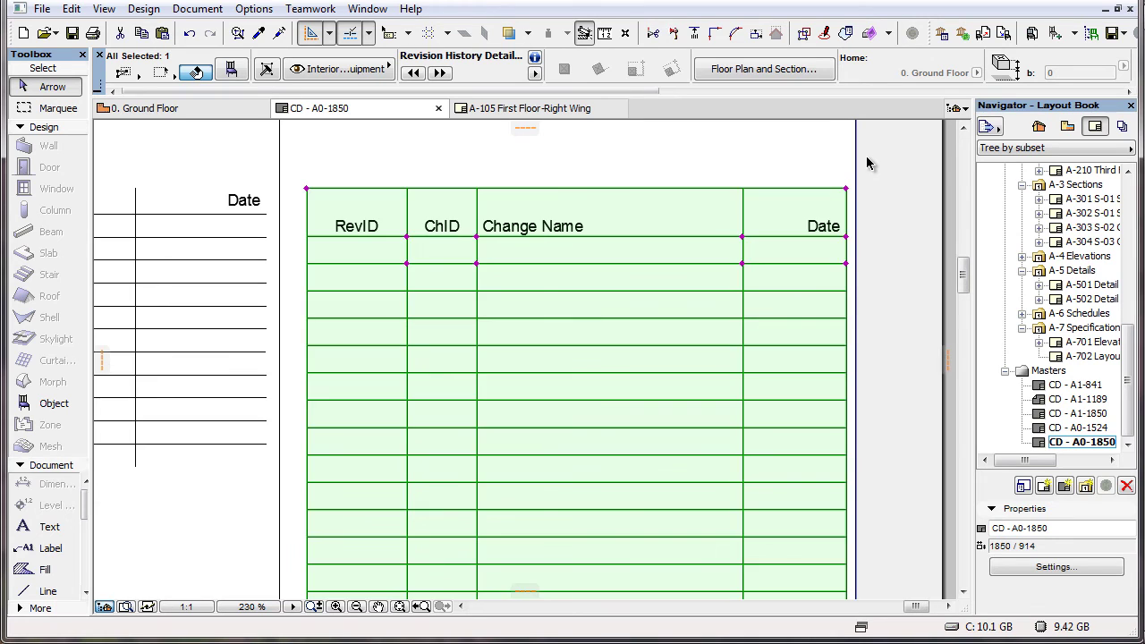
{"action": "scroll", "coordinate": [867, 164], "scroll_direction": "down", "scroll_amount": 1}
{"action": "middle_click_drag", "start_coordinate": [886, 202], "coordinate": [857, 184]}
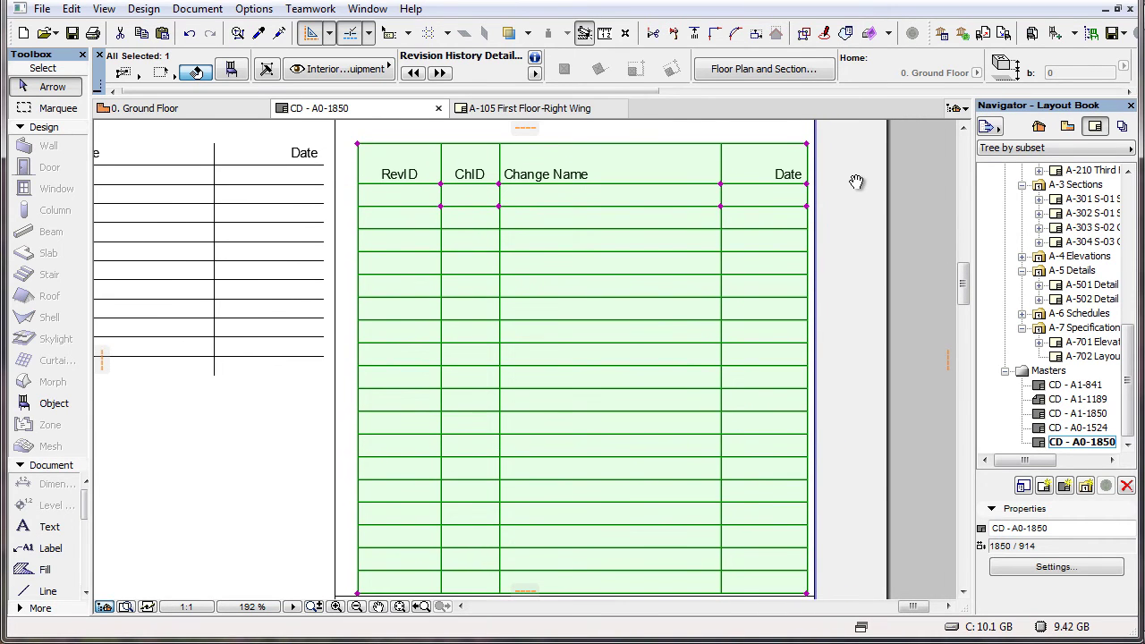
{"action": "left_click", "coordinate": [441, 206]}
{"action": "scroll", "coordinate": [441, 209], "scroll_direction": "up", "scroll_amount": 3}
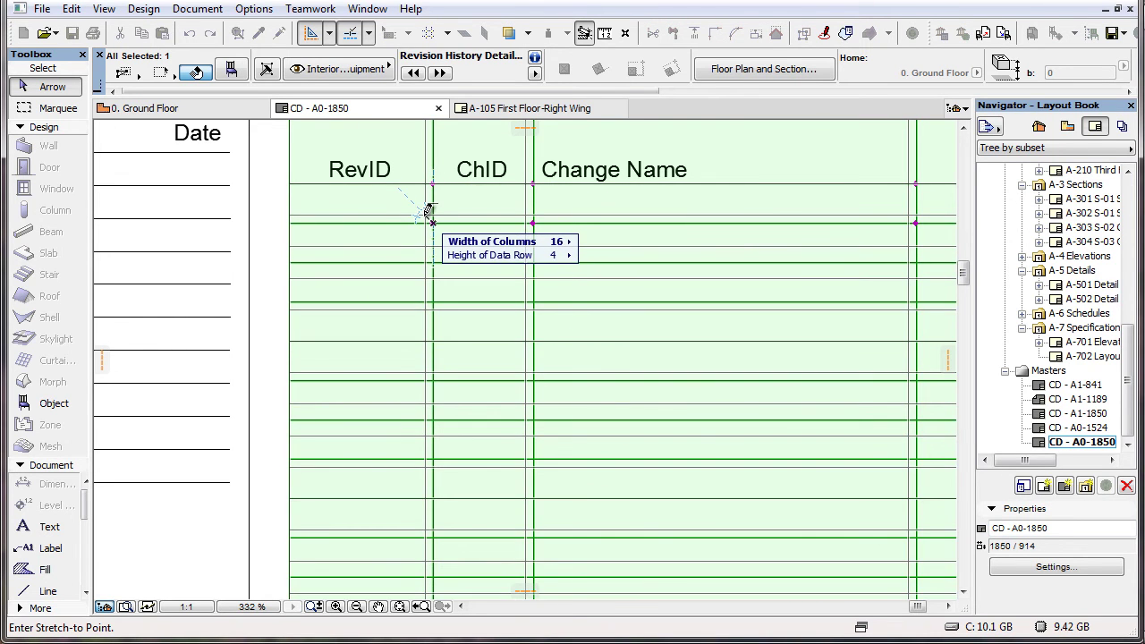
{"action": "left_click", "coordinate": [430, 216]}
{"action": "scroll", "coordinate": [417, 222], "scroll_direction": "down", "scroll_amount": 2}
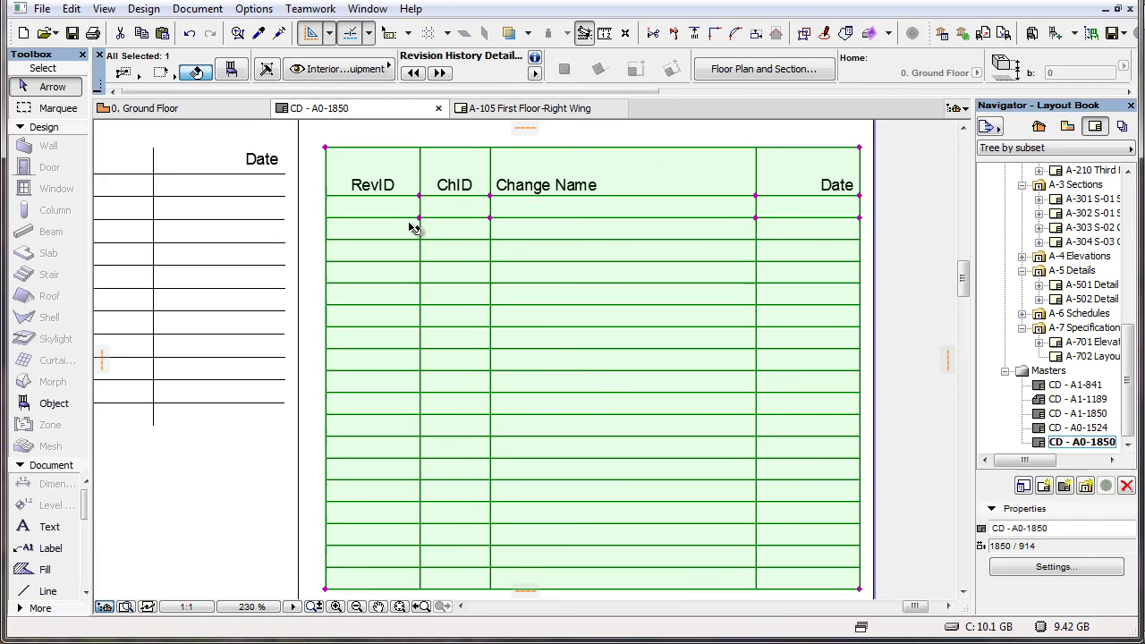
{"action": "middle_click_drag", "start_coordinate": [588, 380], "coordinate": [572, 365]}
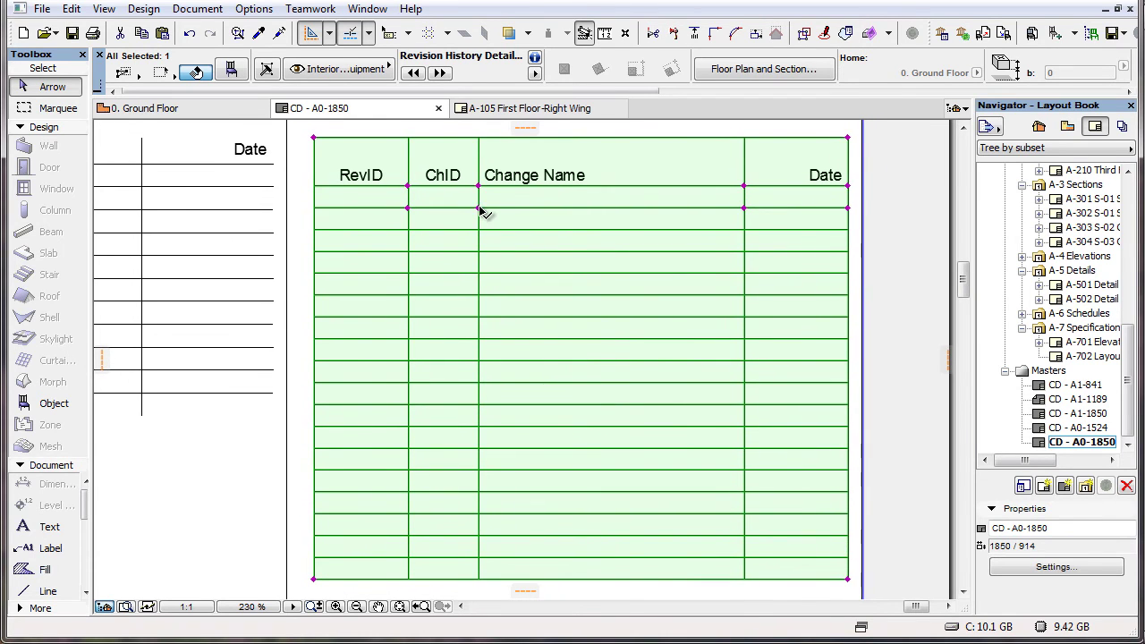
- Widen the ChID column and move the Change Name/Date column boundary left
{"action": "left_click", "coordinate": [479, 207]}
{"action": "left_click", "coordinate": [501, 208]}
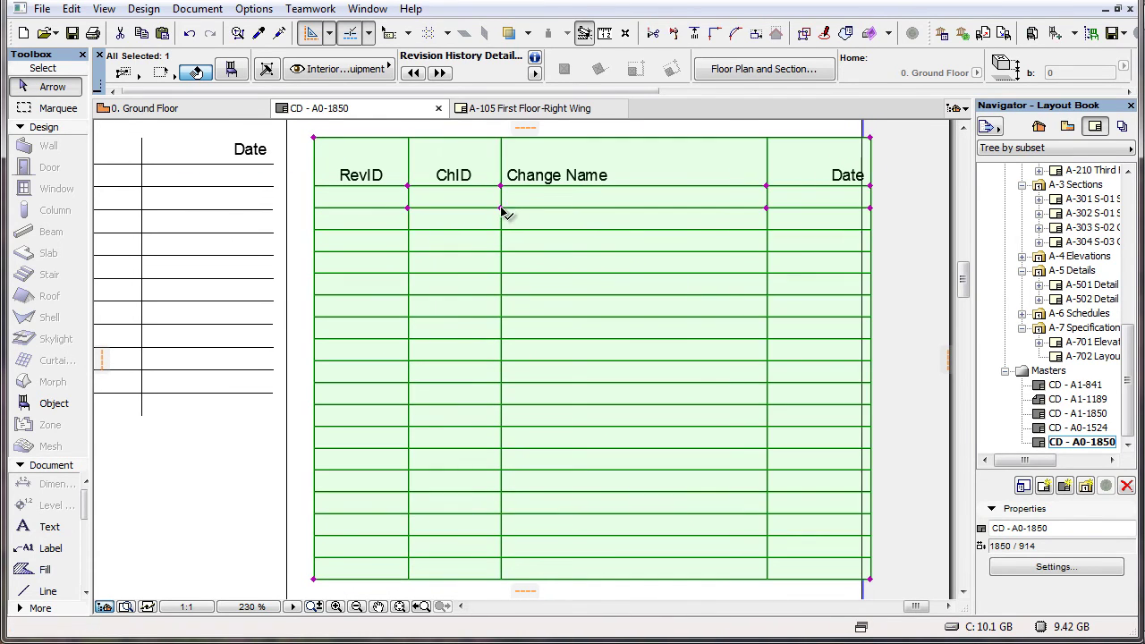
{"action": "left_click", "coordinate": [768, 209]}
{"action": "left_click", "coordinate": [739, 207]}
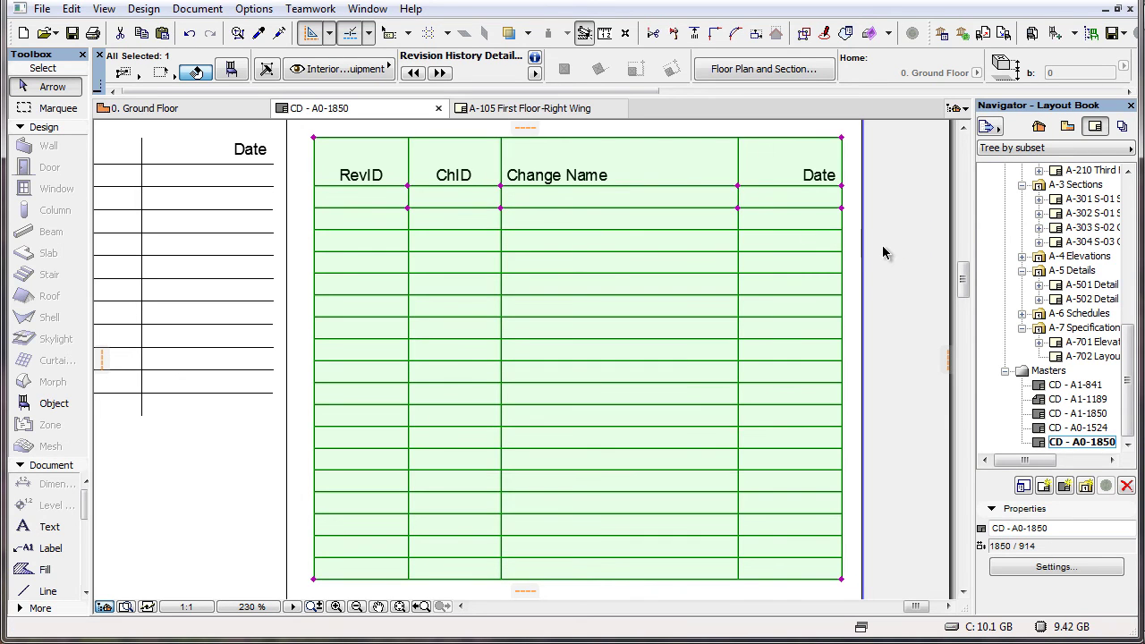
{"action": "left_click", "coordinate": [231, 69]}
- Set Title Text Vertical Alignment to Align to Top in Attributes and view it on A-105
{"action": "left_click", "coordinate": [640, 172]}
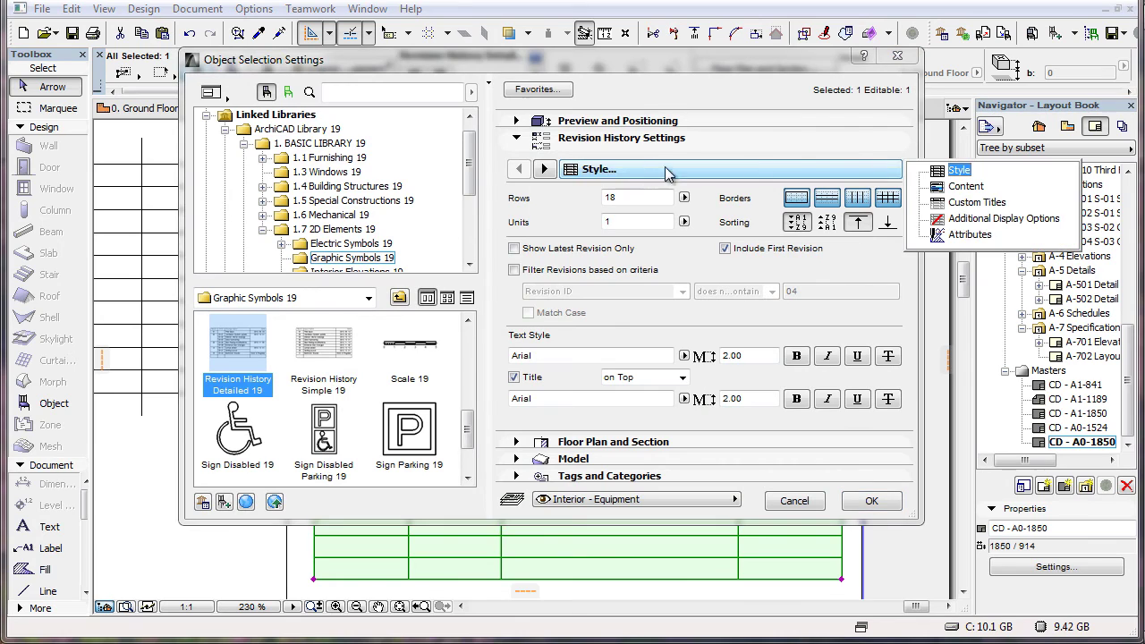
{"action": "left_click", "coordinate": [966, 234]}
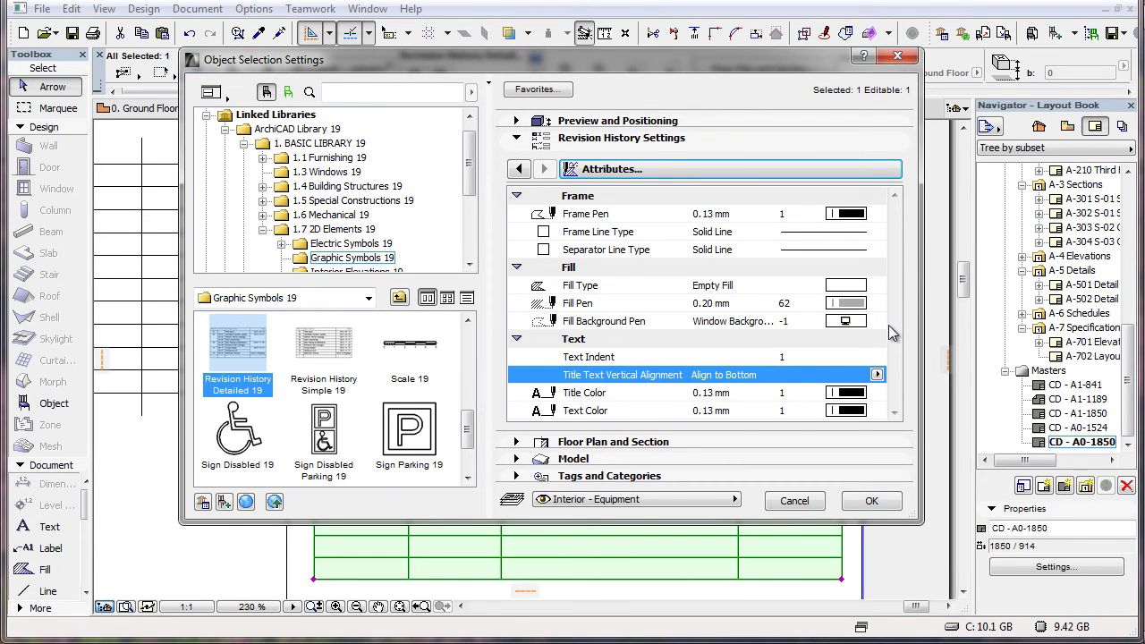
{"action": "left_click", "coordinate": [624, 341]}
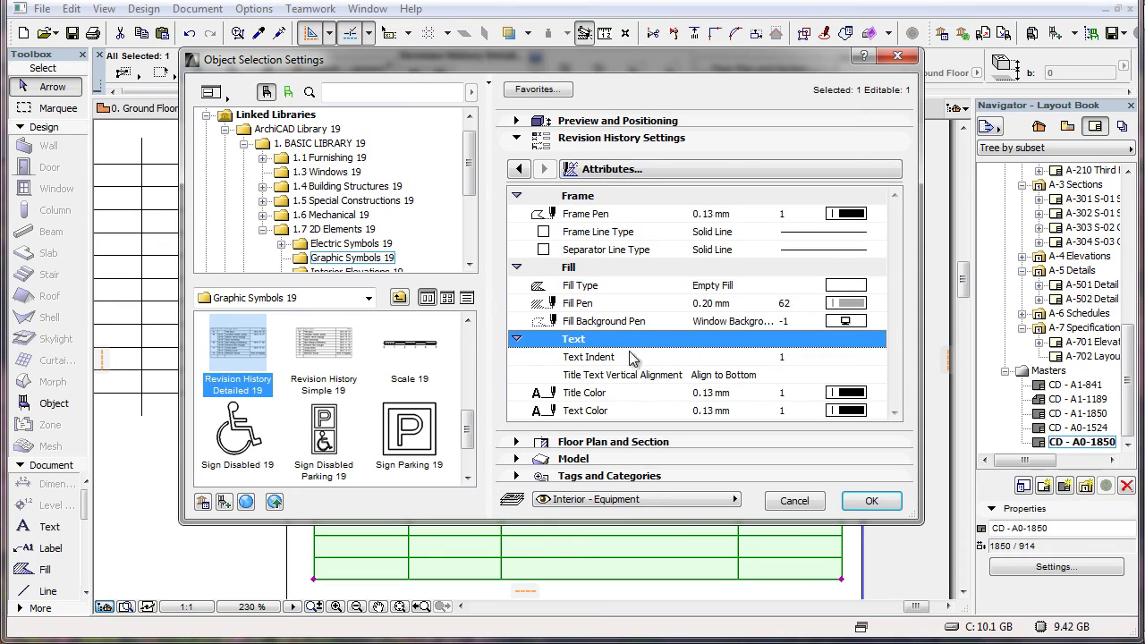
{"action": "left_click", "coordinate": [810, 375]}
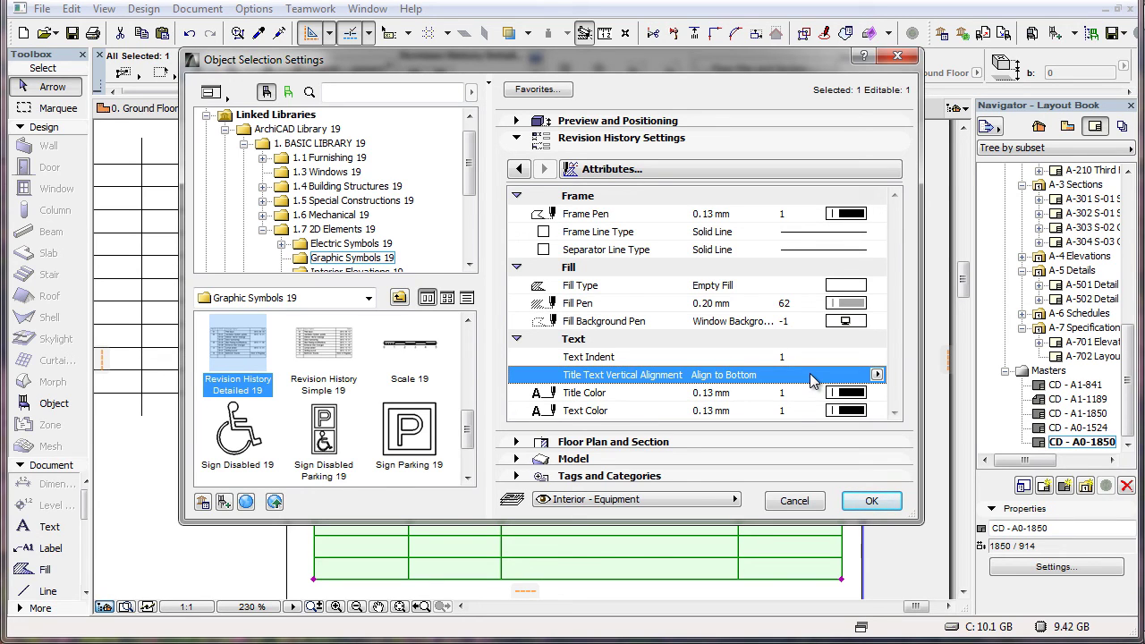
{"action": "left_click", "coordinate": [876, 375]}
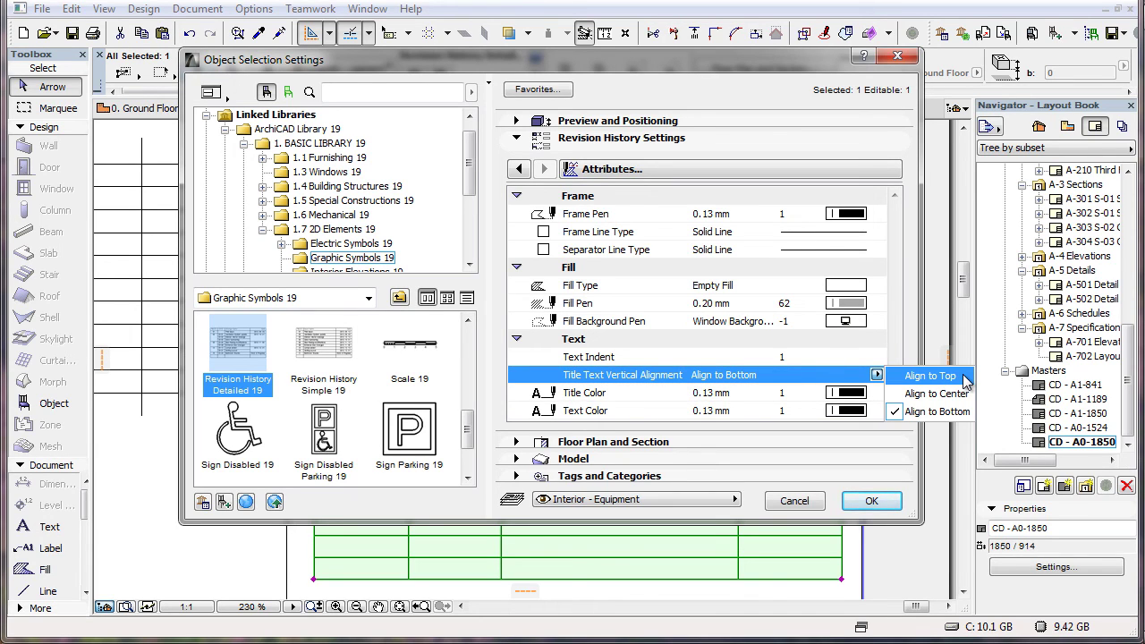
{"action": "left_click", "coordinate": [930, 375]}
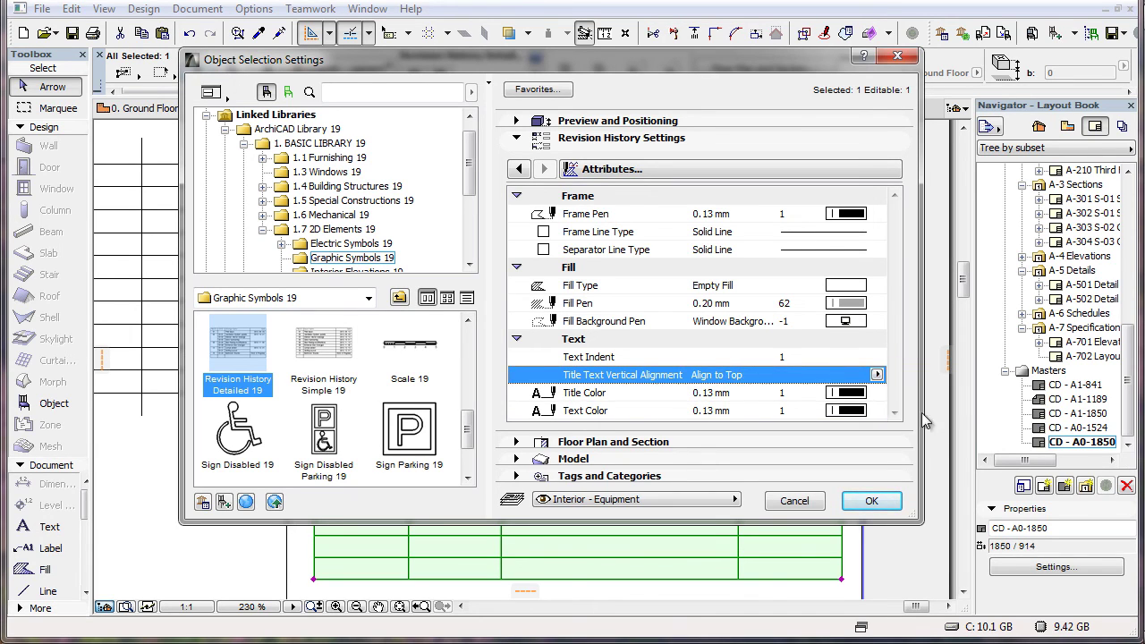
{"action": "left_click", "coordinate": [871, 501]}
{"action": "left_click", "coordinate": [563, 109]}
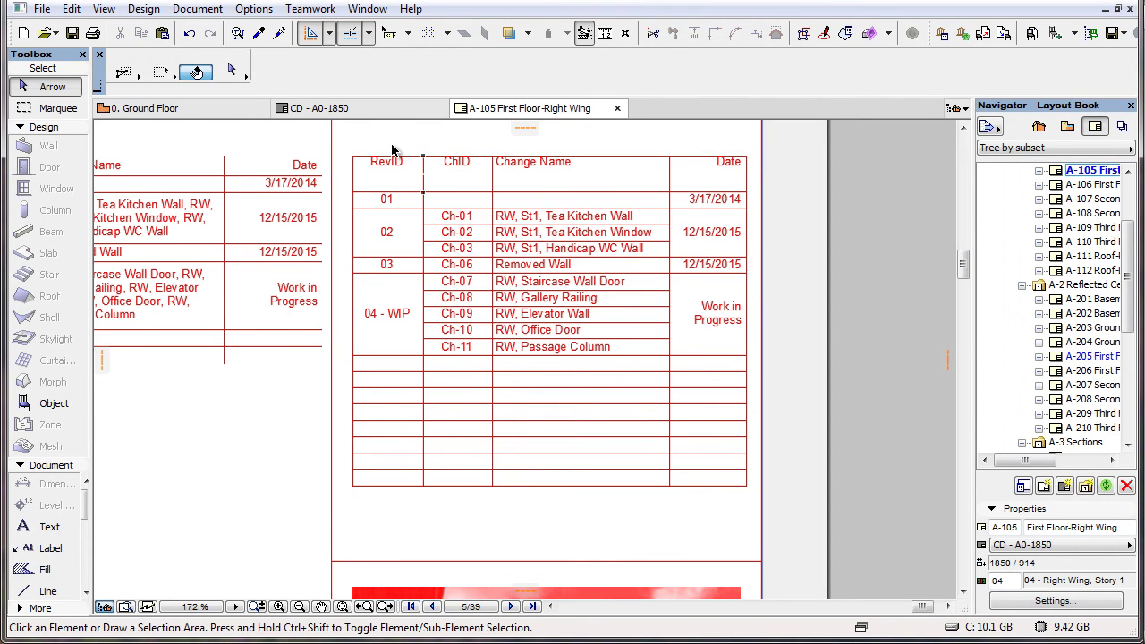
- Set the title text vertical alignment to Align to Center and compare it on A-105
{"action": "left_click", "coordinate": [391, 113]}
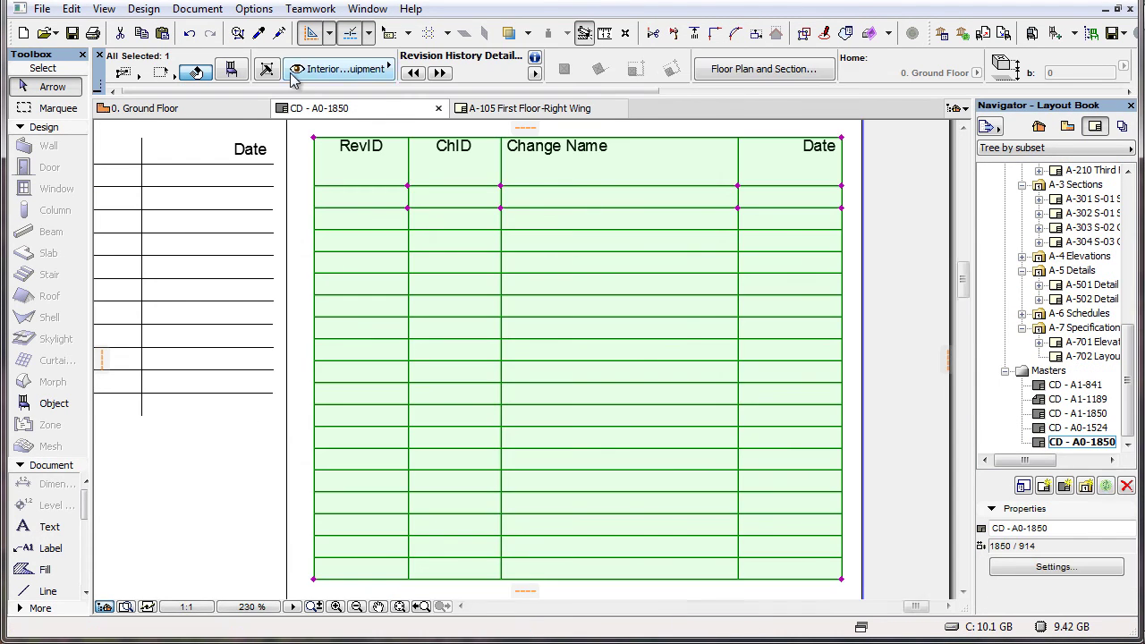
{"action": "double_click", "coordinate": [759, 332]}
{"action": "left_click", "coordinate": [877, 374]}
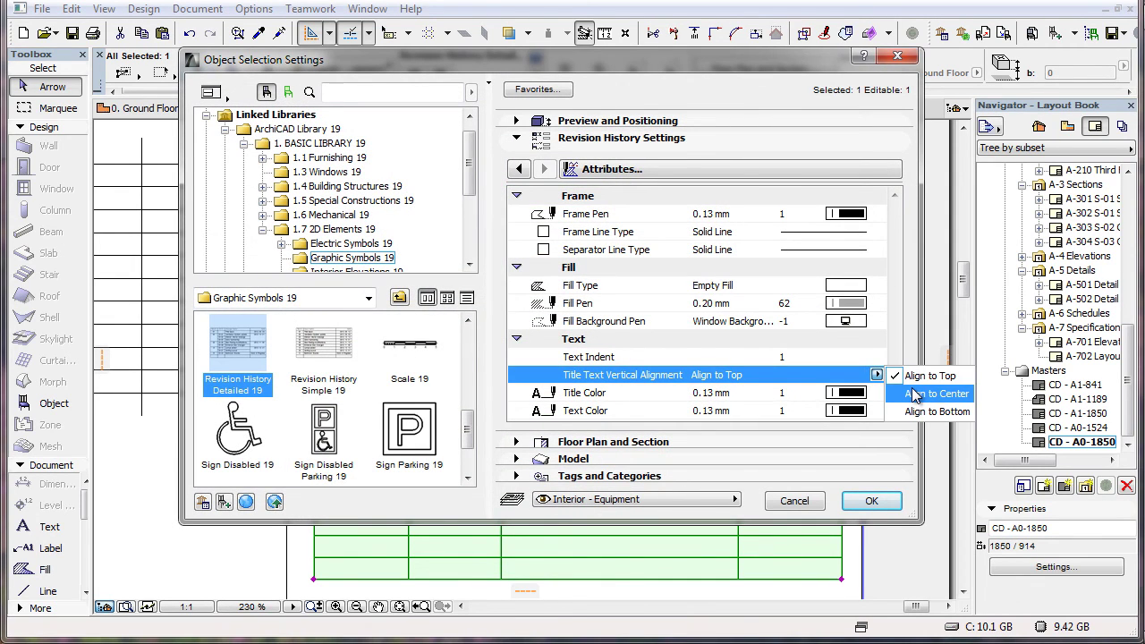
{"action": "left_click", "coordinate": [930, 394]}
{"action": "left_click", "coordinate": [871, 501]}
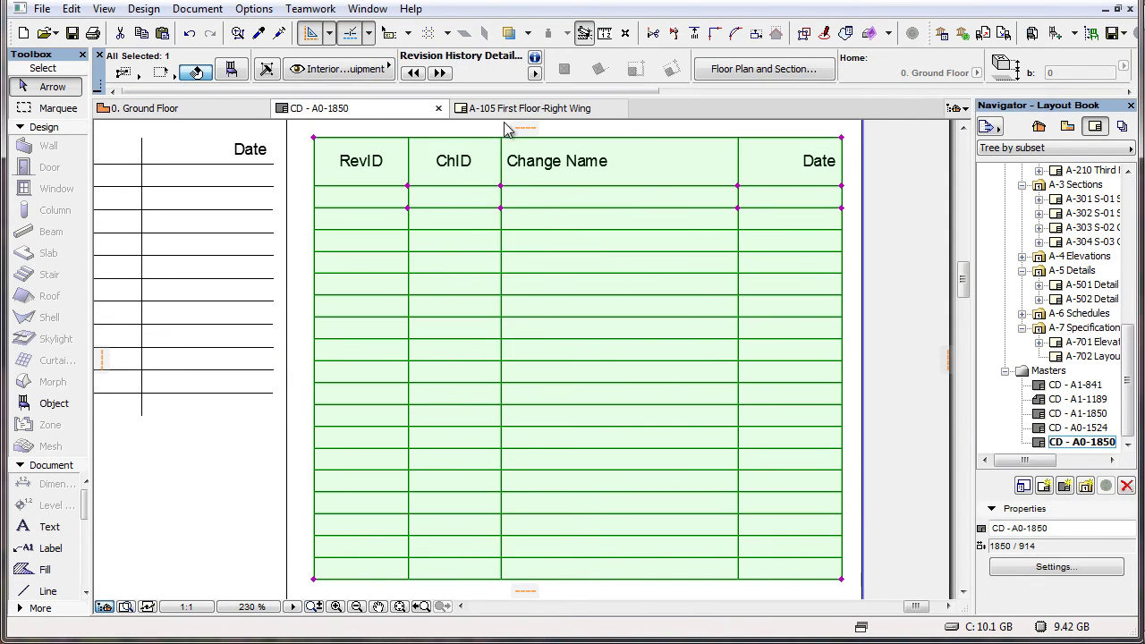
{"action": "left_click", "coordinate": [507, 109]}
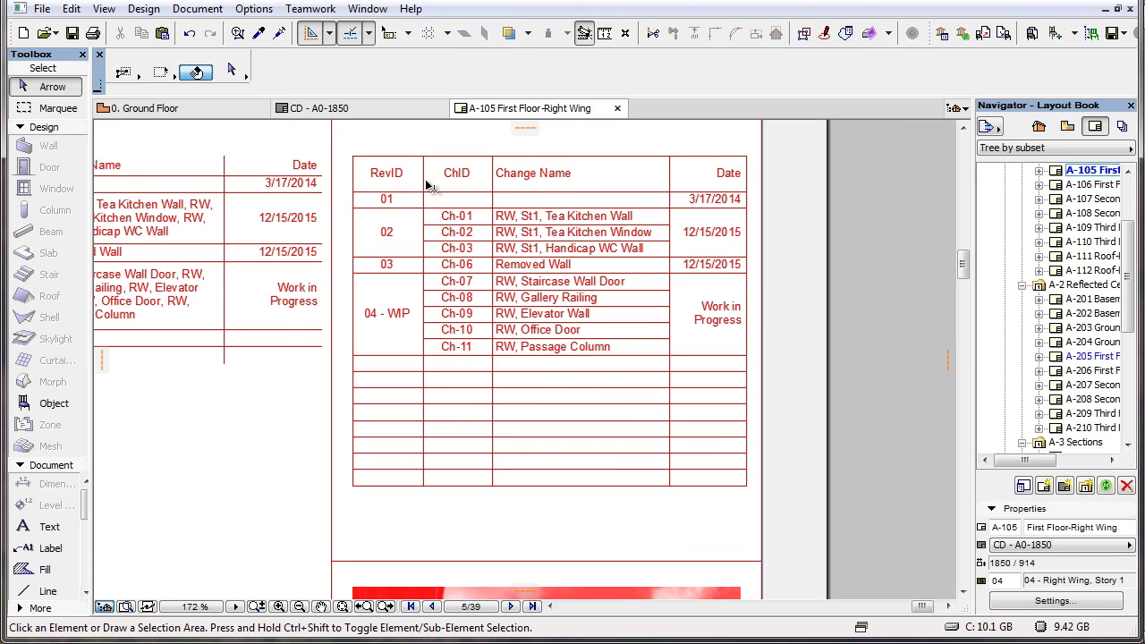
- Back on the CD - A0-1850 master, change the title text alignment to Align to Bottom
{"action": "left_click", "coordinate": [378, 116]}
{"action": "double_click", "coordinate": [803, 375]}
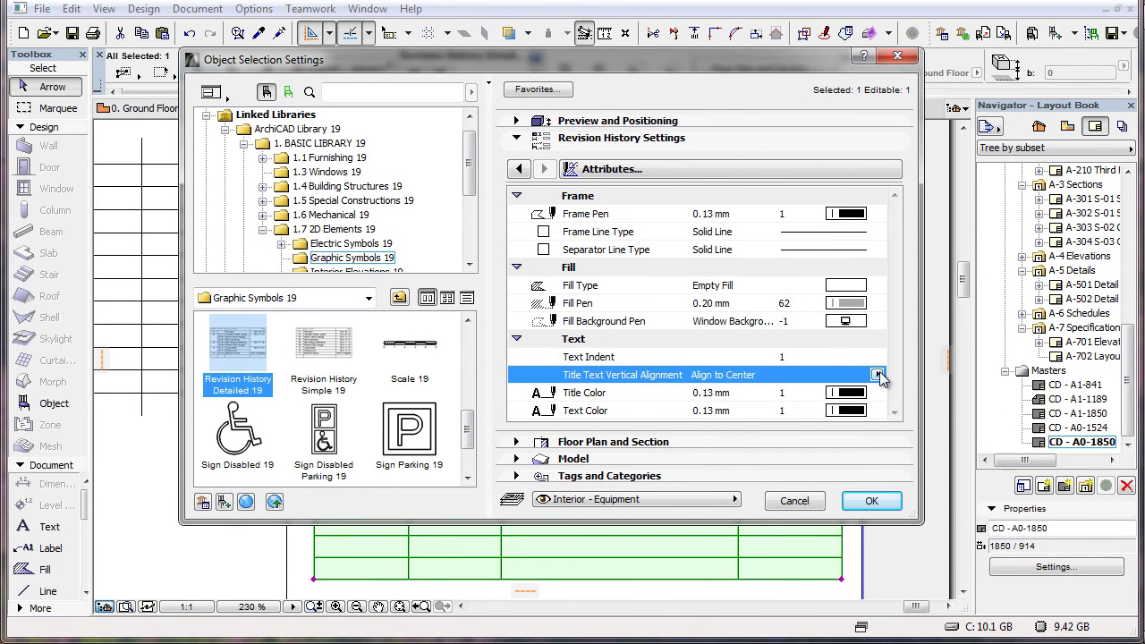
{"action": "left_click", "coordinate": [878, 374]}
{"action": "left_click", "coordinate": [969, 416]}
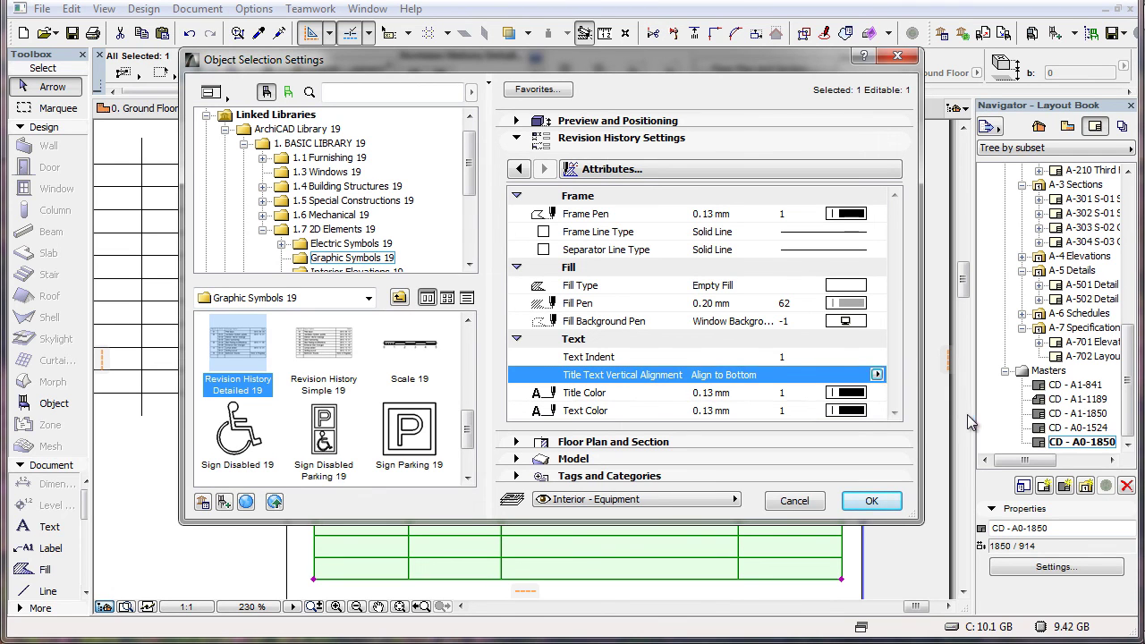